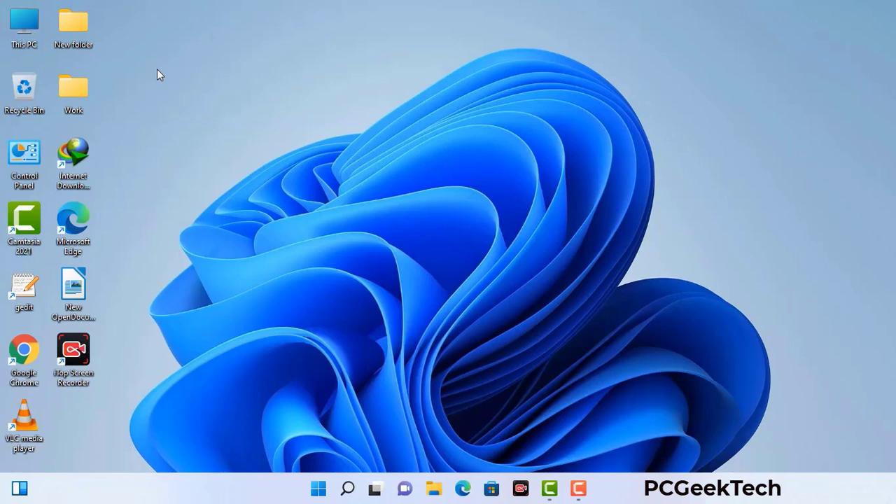
Open the System Configuration utility by running msconfig
key("super+r")
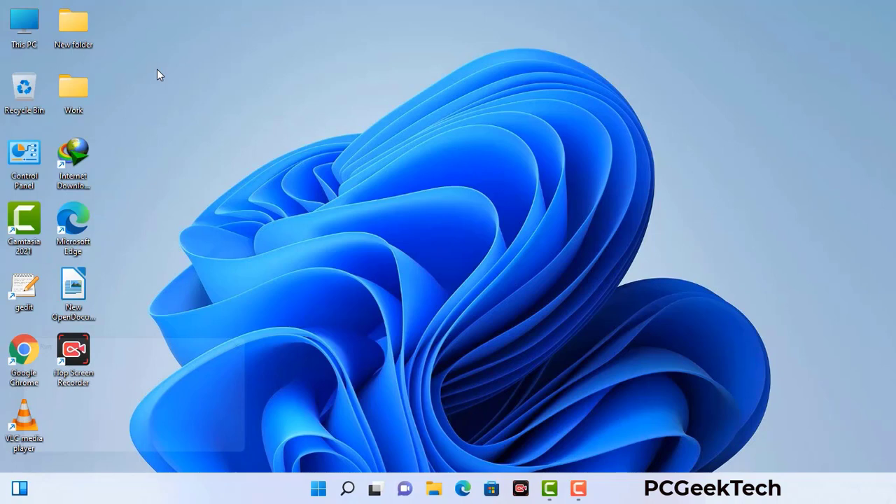
left_click_drag(152, 341, 393, 111)
left_click(356, 175)
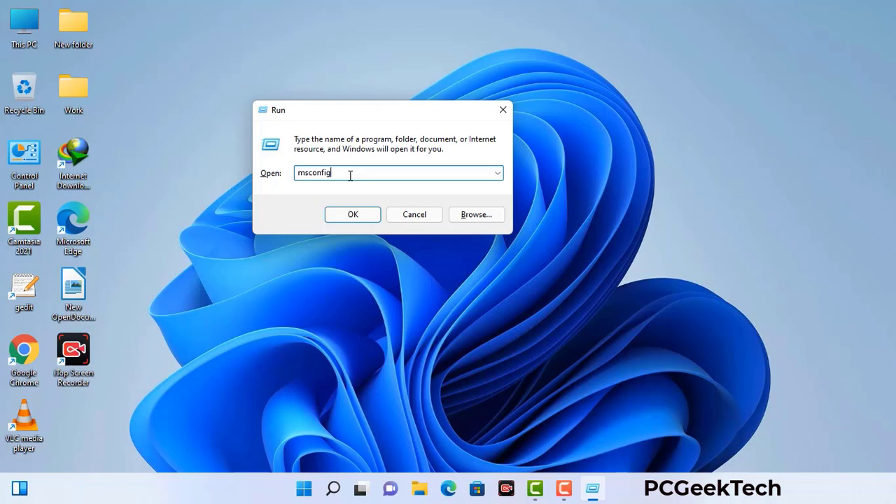
left_click(345, 218)
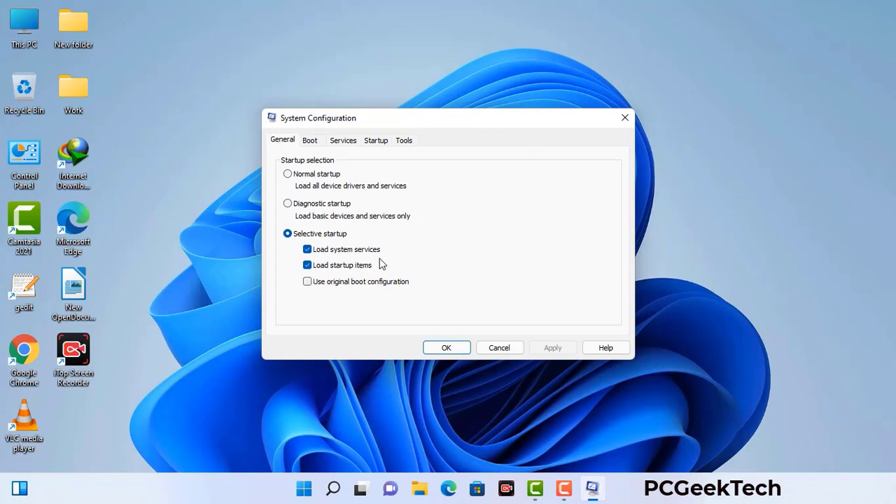
Enable Safe boot with the Network option in the boot settings and apply the change
left_click(312, 142)
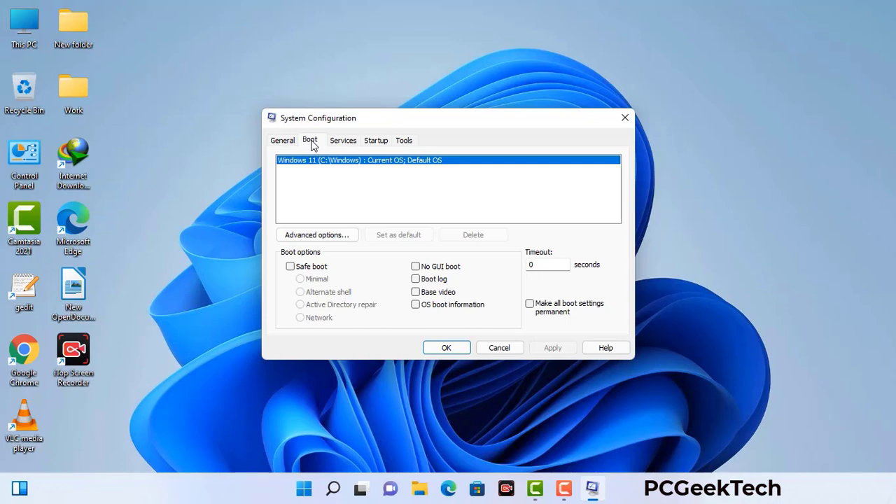
left_click(290, 267)
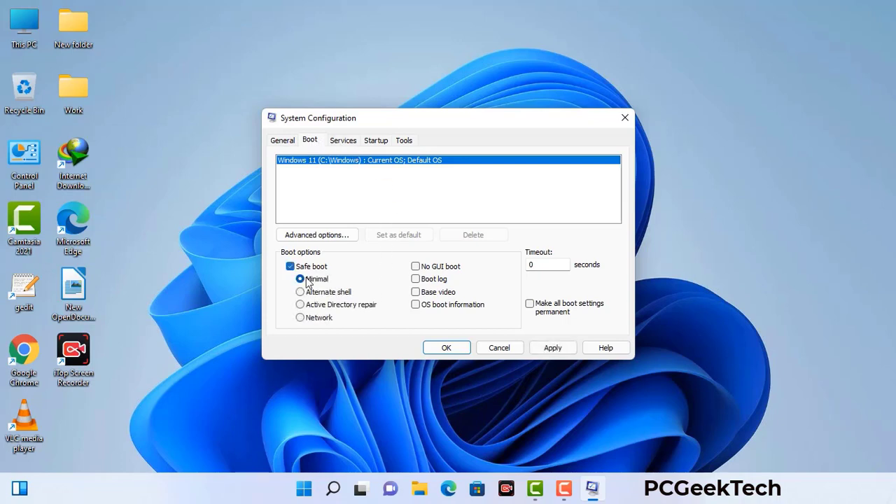
left_click(319, 318)
left_click(552, 348)
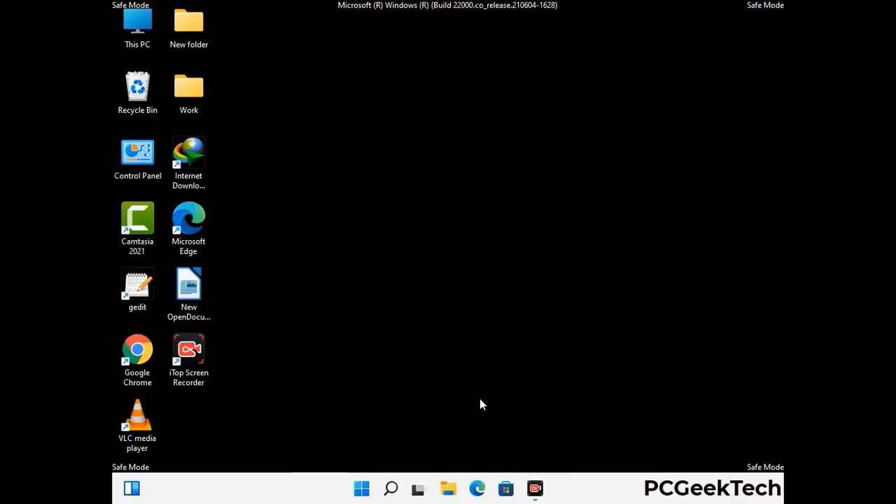
Set File Explorer Options to show hidden files, folders, and drives, apply the setting, and close Control Panel
double_click(138, 166)
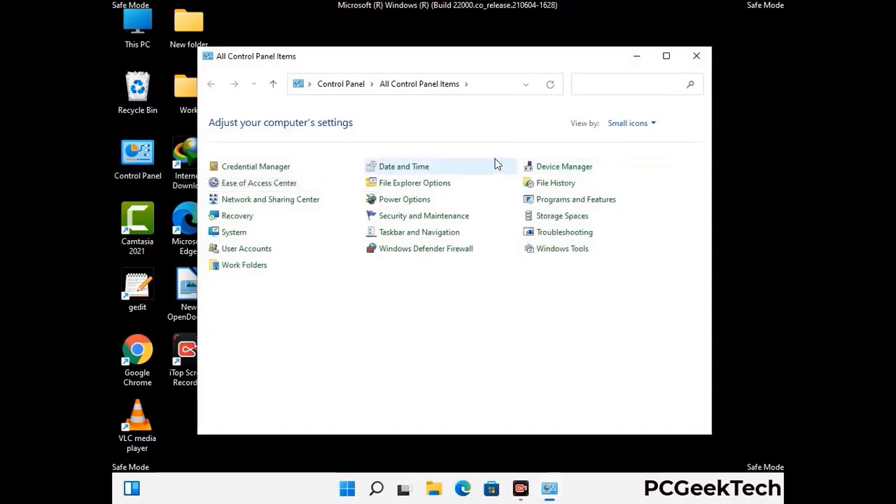
left_click(432, 188)
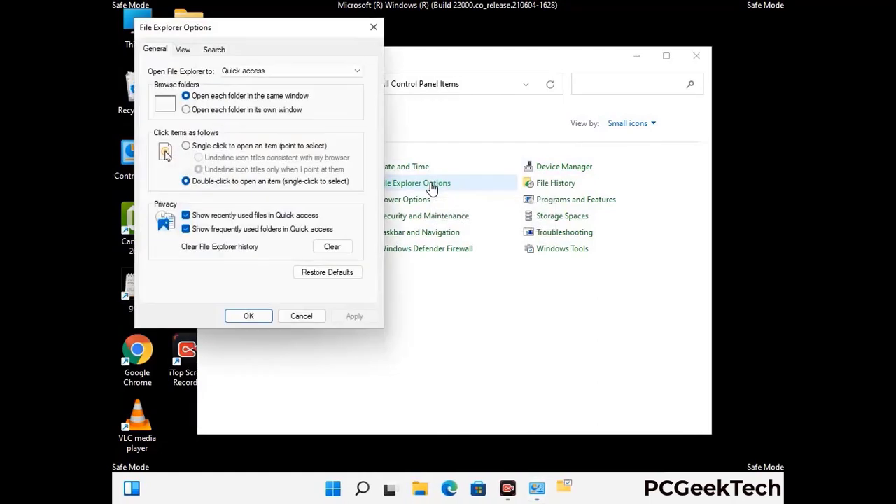
left_click(187, 49)
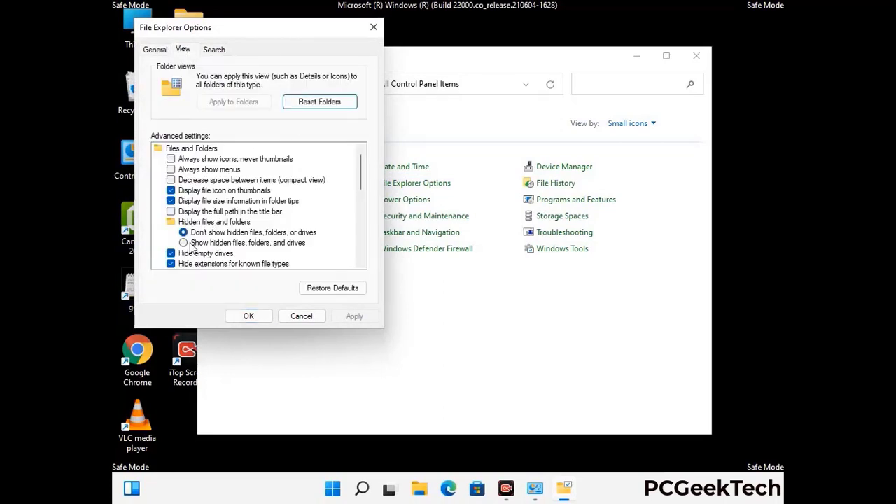
left_click(183, 243)
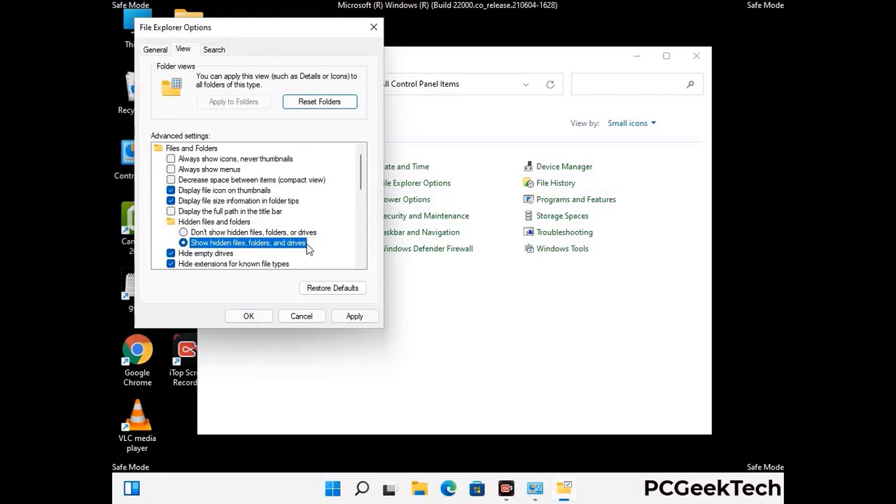
left_click(354, 316)
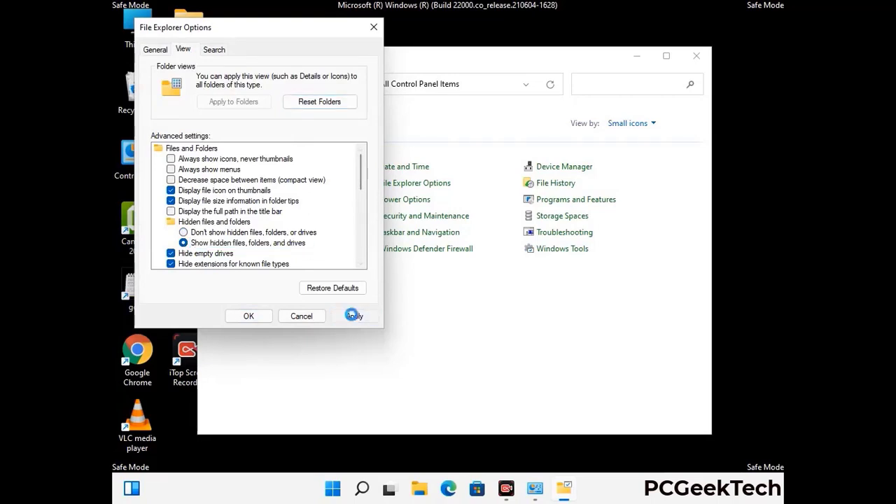
left_click(236, 318)
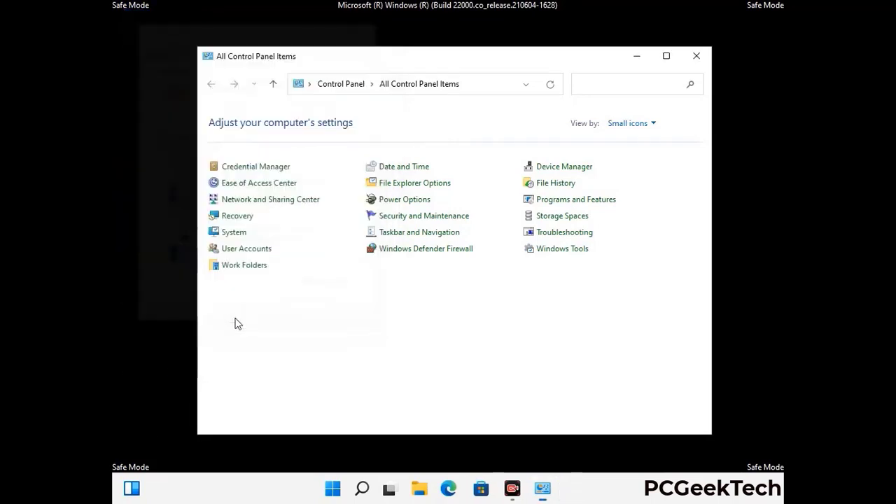
left_click(696, 57)
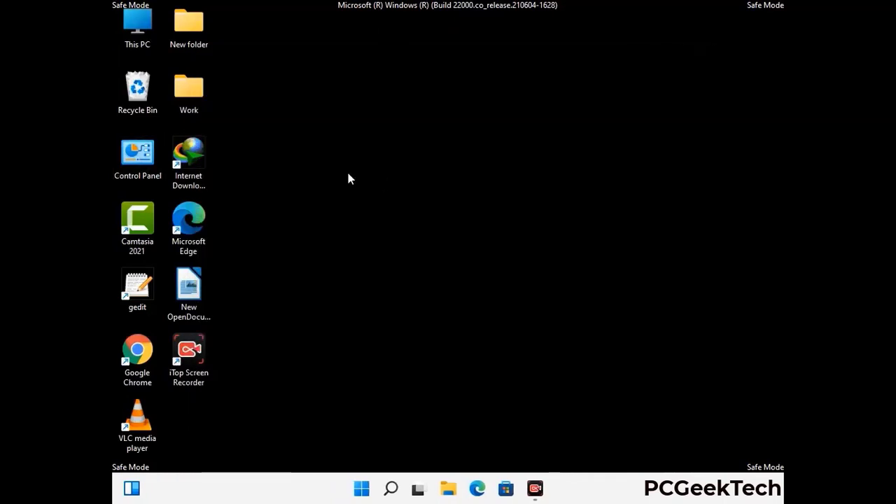
Browse from This PC to the folder C:\Windows\System32\drivers\etc
double_click(133, 44)
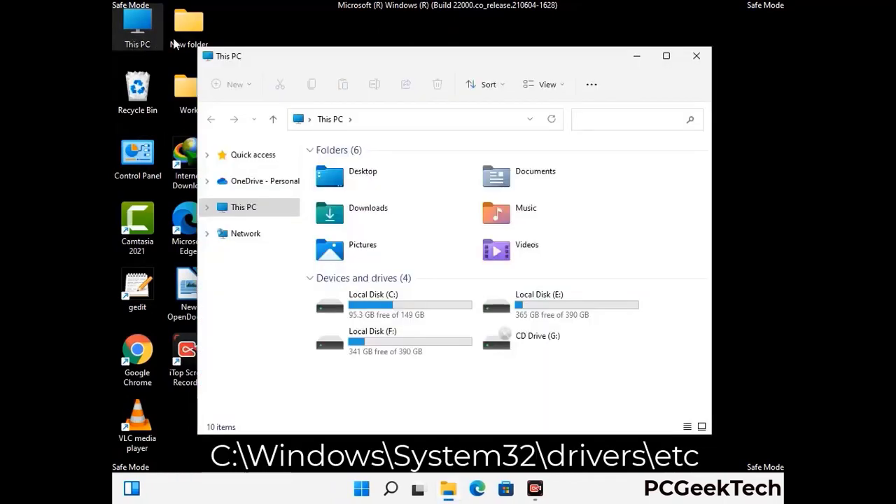
double_click(393, 306)
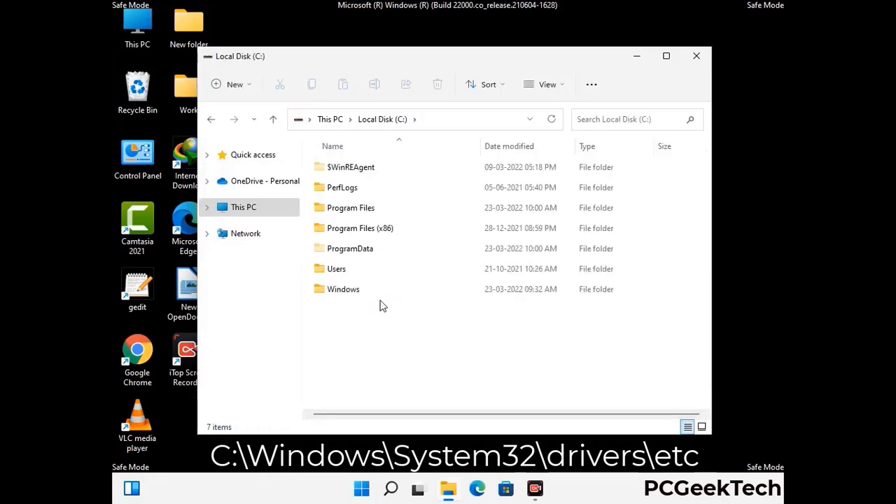
left_click(334, 292)
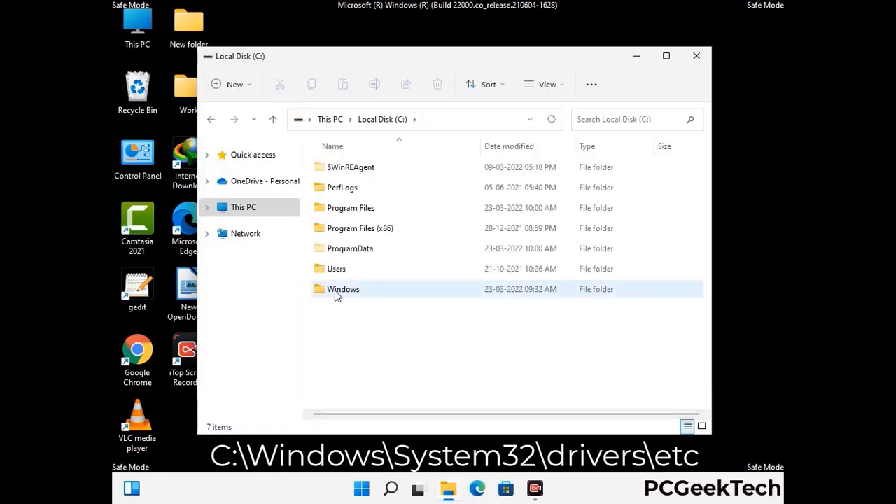
double_click(335, 293)
scroll(448, 297, "down", 6)
scroll(442, 303, "down", 11)
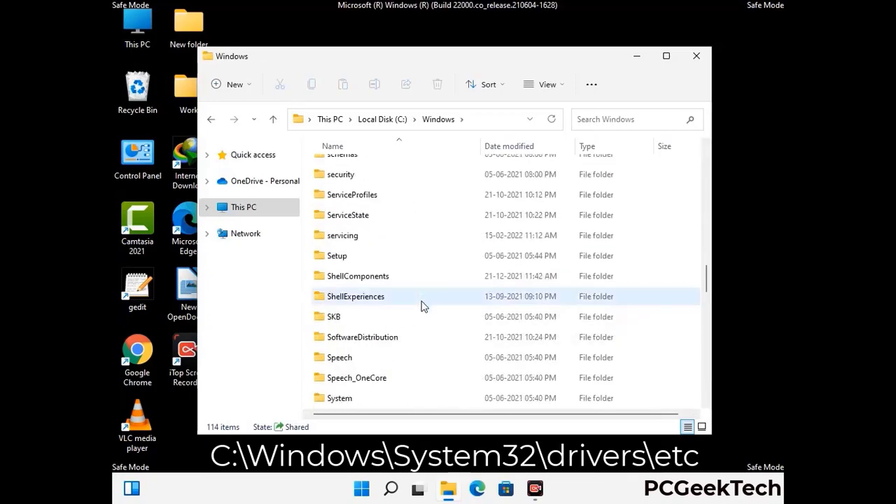
scroll(422, 306, "down", 2)
double_click(340, 296)
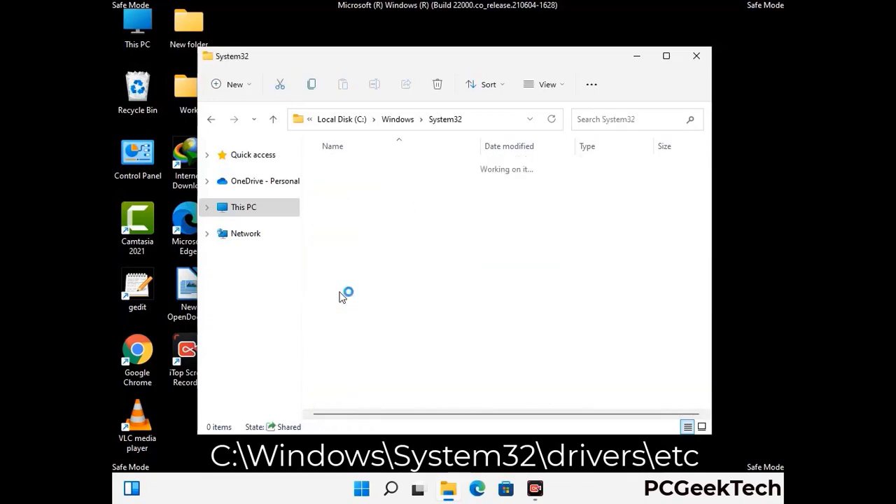
scroll(386, 308, "down", 5)
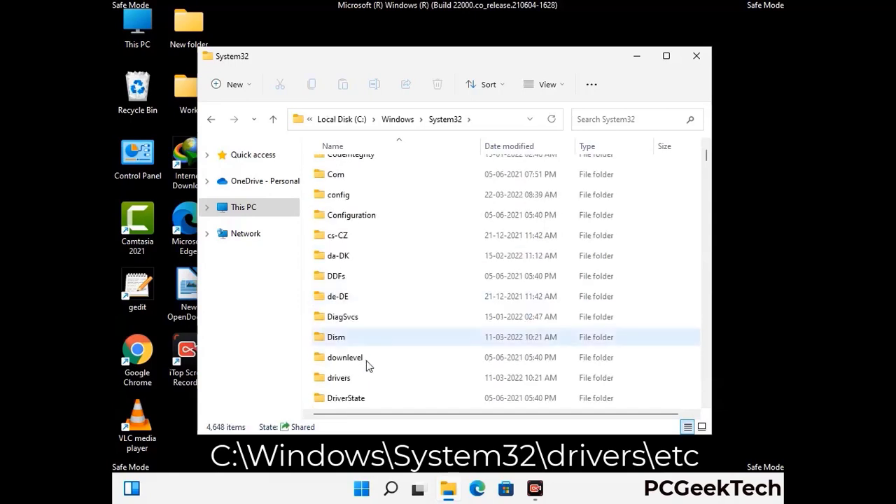
double_click(348, 382)
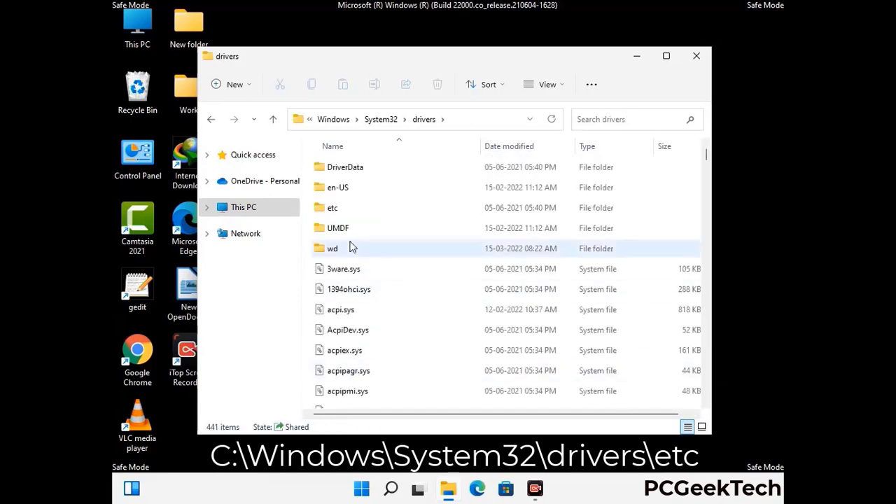
double_click(333, 209)
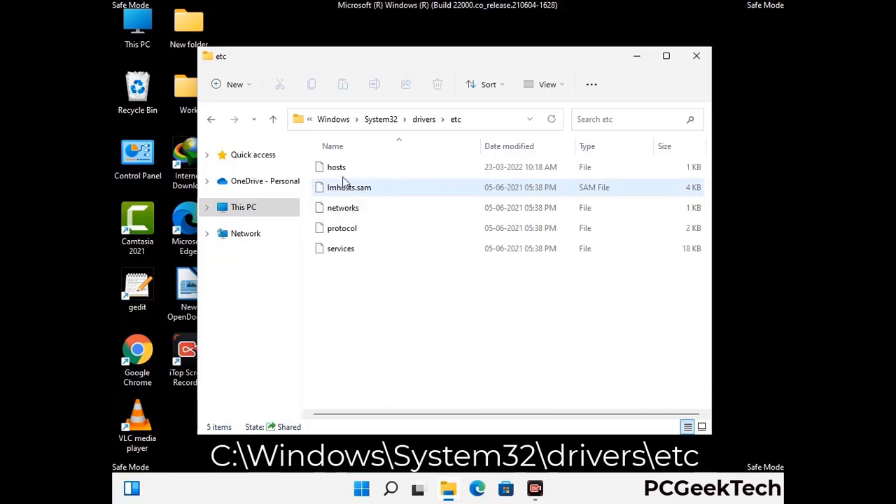
Open the hosts file in Notepad and move its window clear for reading
left_click(339, 169)
double_click(343, 176)
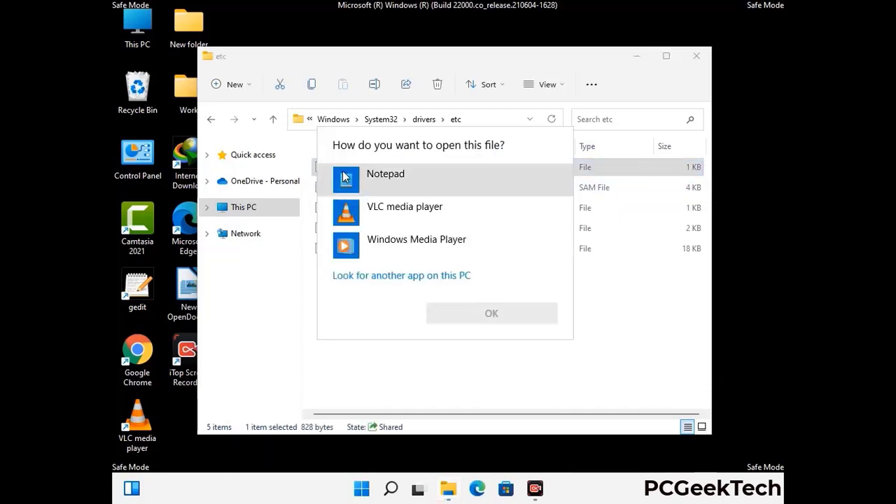
left_click(405, 179)
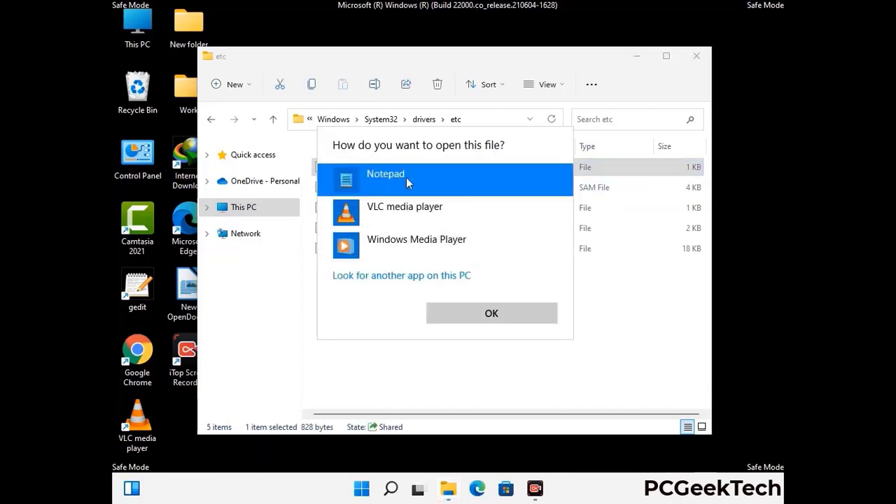
left_click(493, 314)
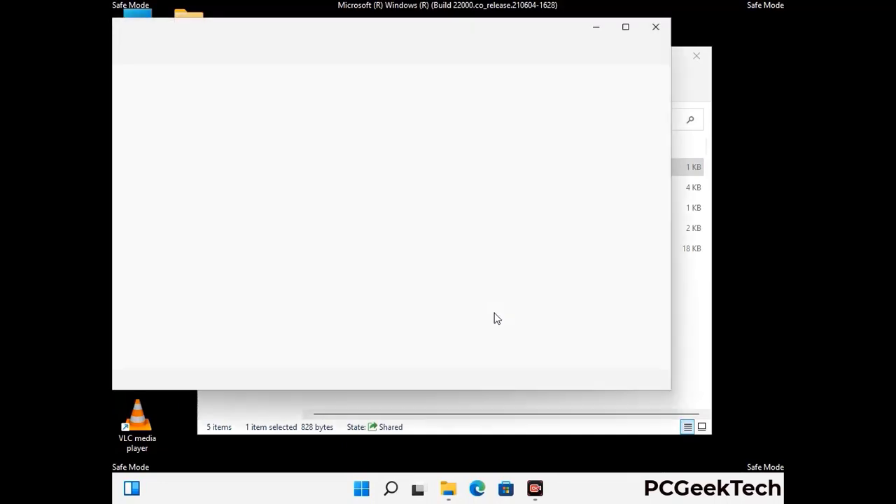
left_click_drag(428, 40, 528, 47)
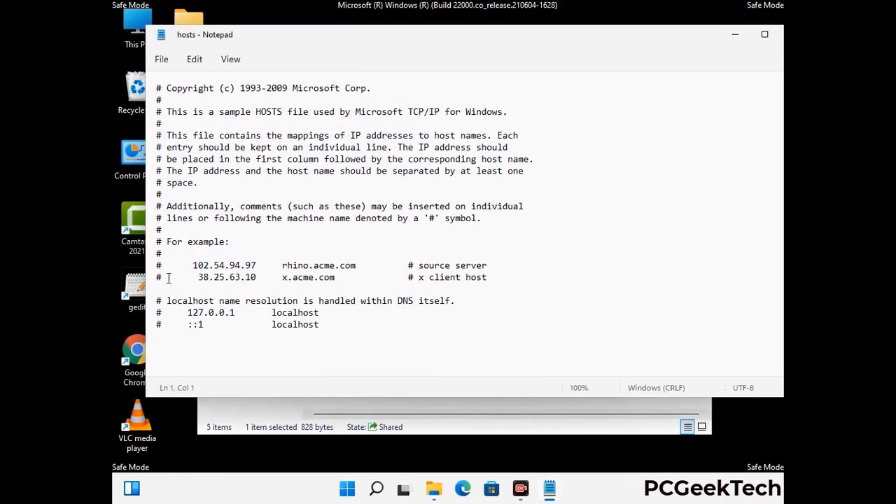
Save the hosts file with blank space added after the last localhost line, and close Notepad and the etc folder
left_click(336, 329)
key("Return")
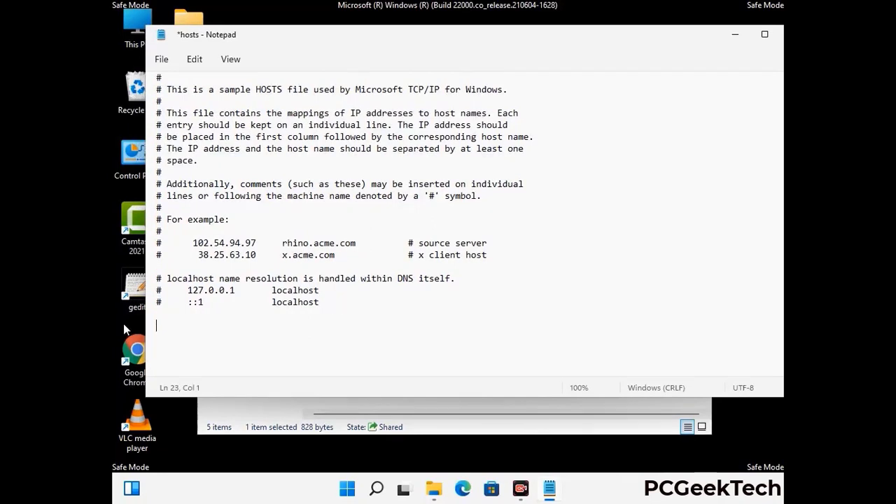
left_click(161, 59)
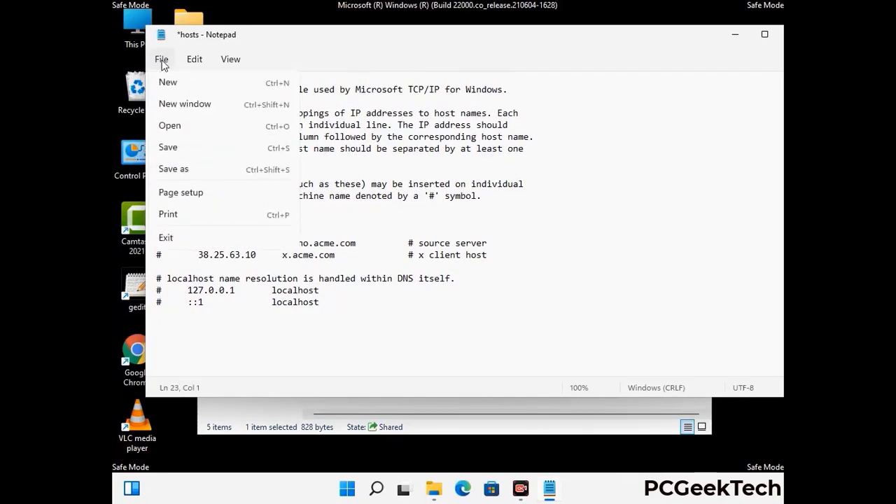
left_click(167, 150)
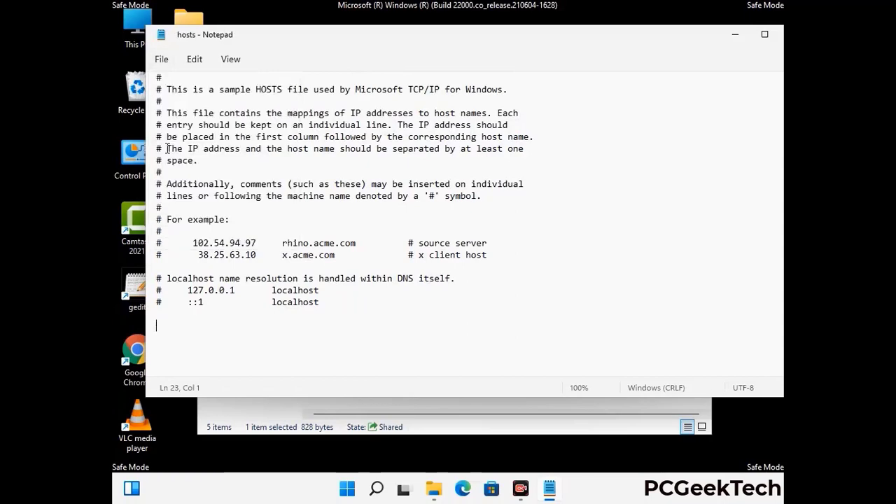
left_click_drag(678, 44, 602, 45)
left_click(691, 38)
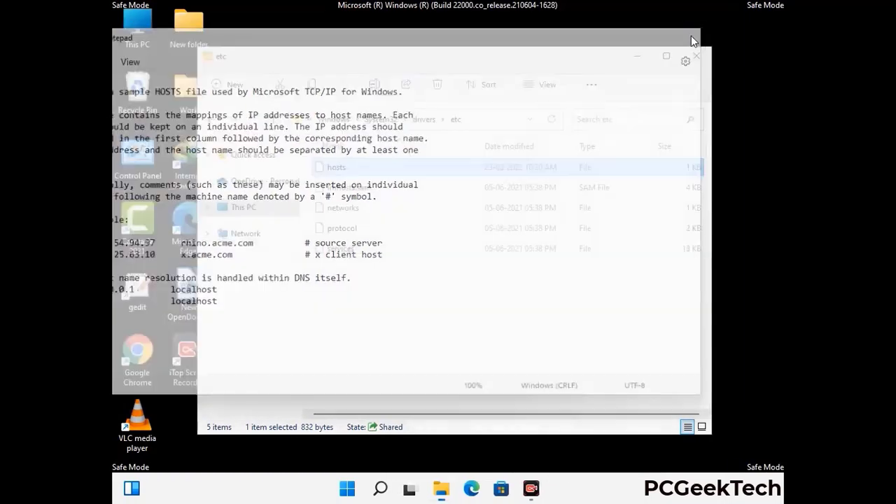
left_click(697, 54)
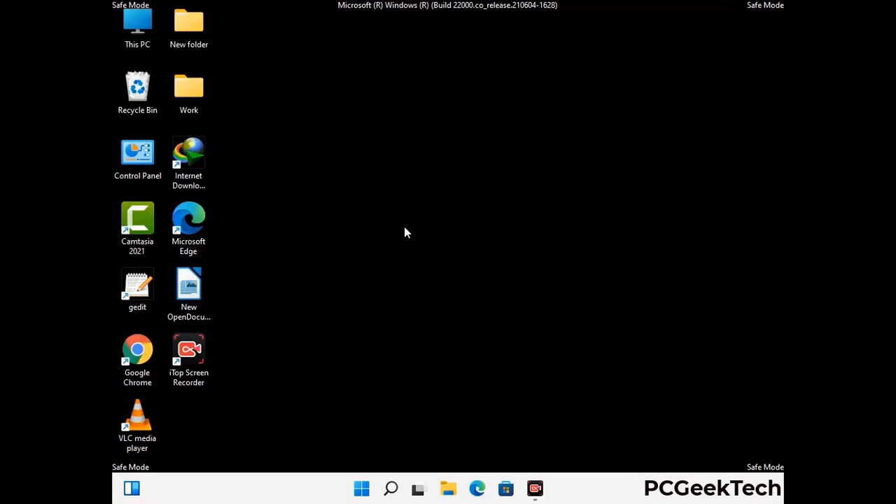
Open the Roaming application data folder by running %appdata%
key("super+r")
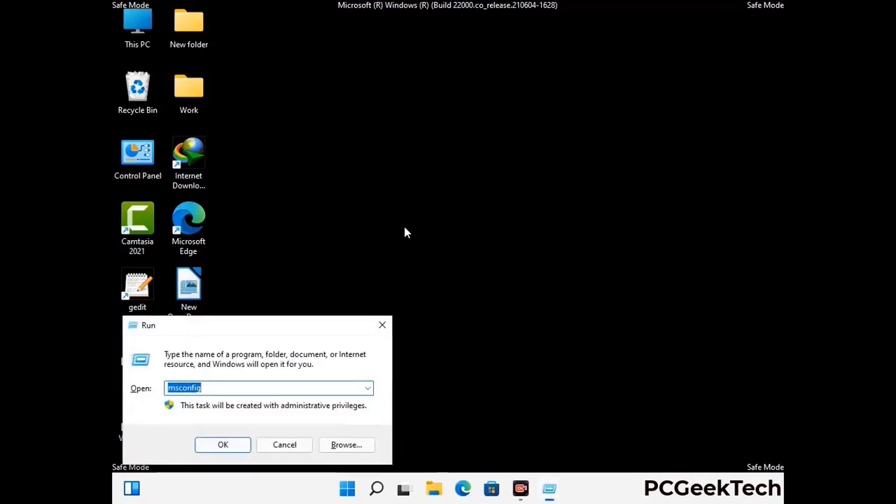
left_click_drag(256, 322, 417, 139)
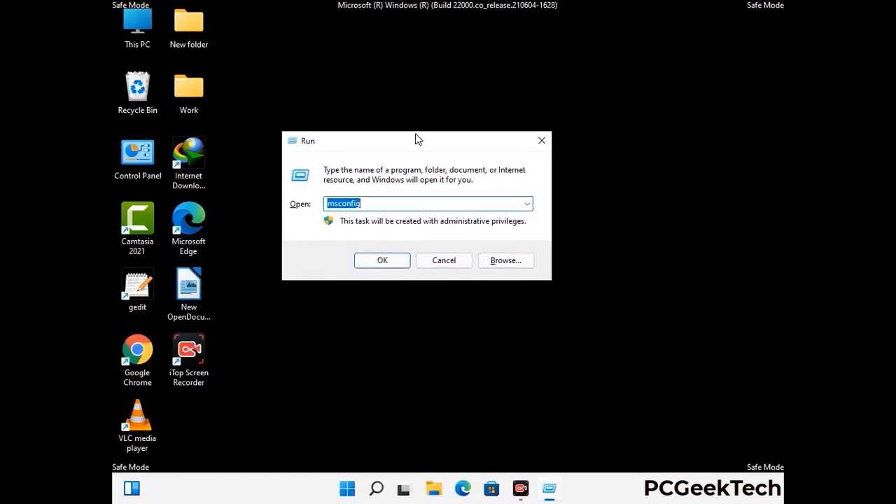
type("%")
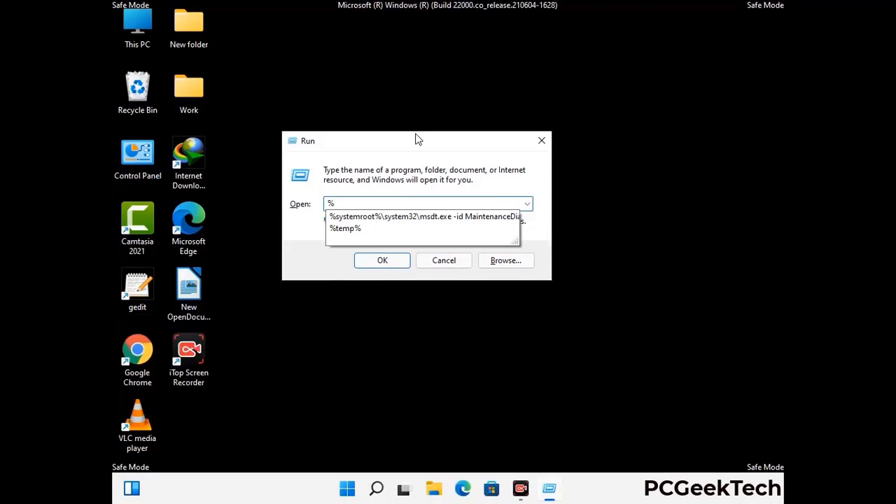
type("appdata%")
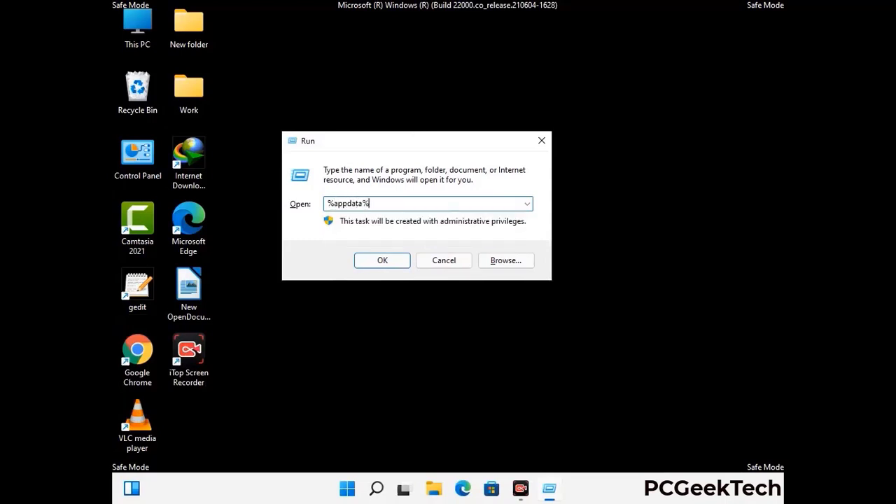
key("Return")
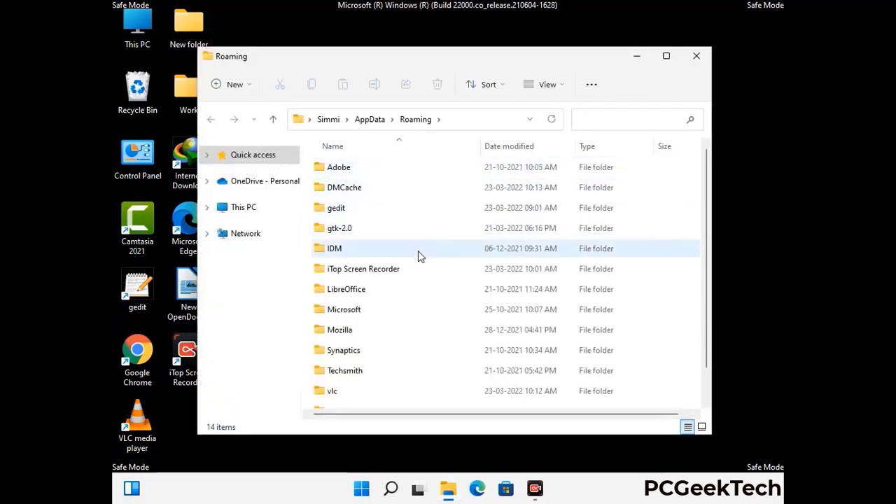
Delete the Zoom folder from the Roaming application data folder and close the window
scroll(420, 253, "down", 1)
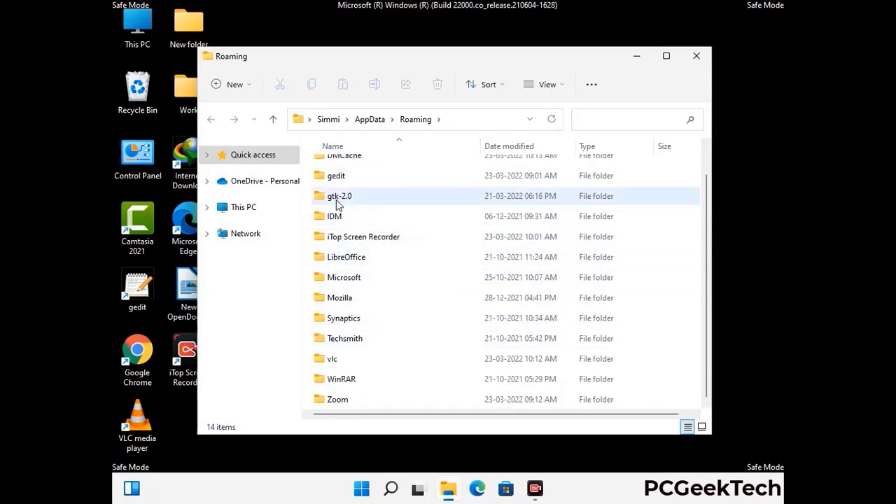
scroll(343, 203, "up", 1)
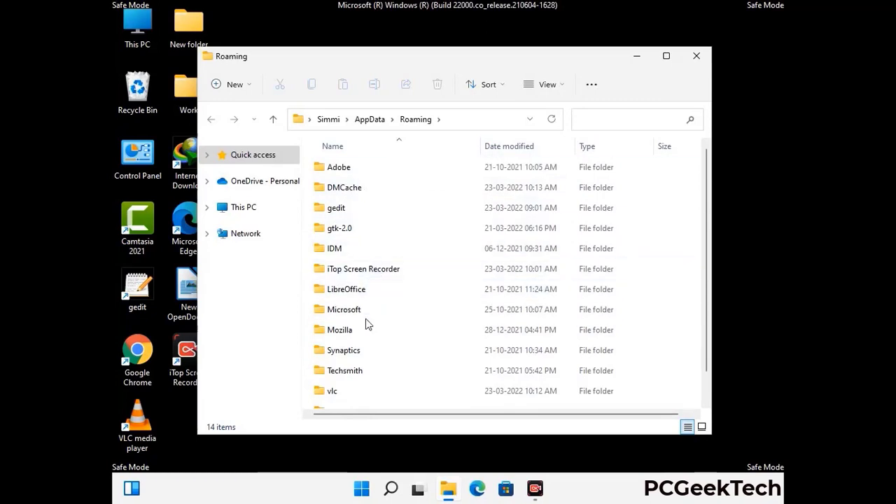
scroll(361, 350, "down", 1)
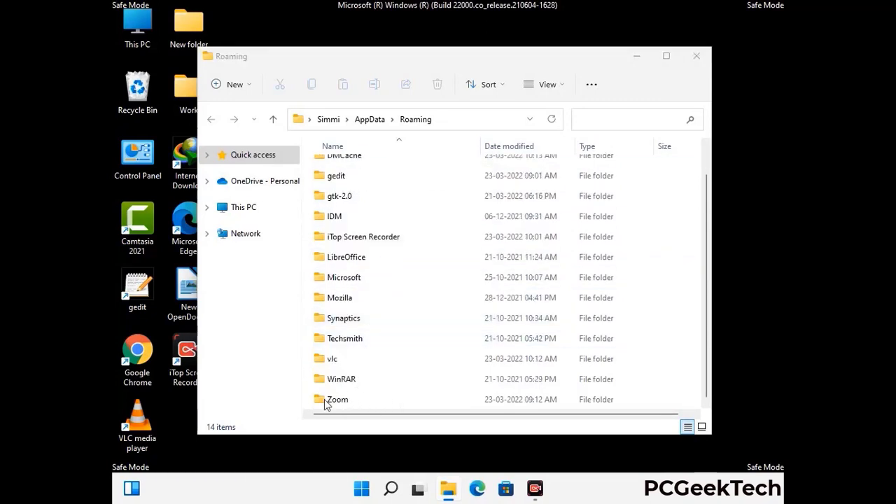
left_click(501, 397)
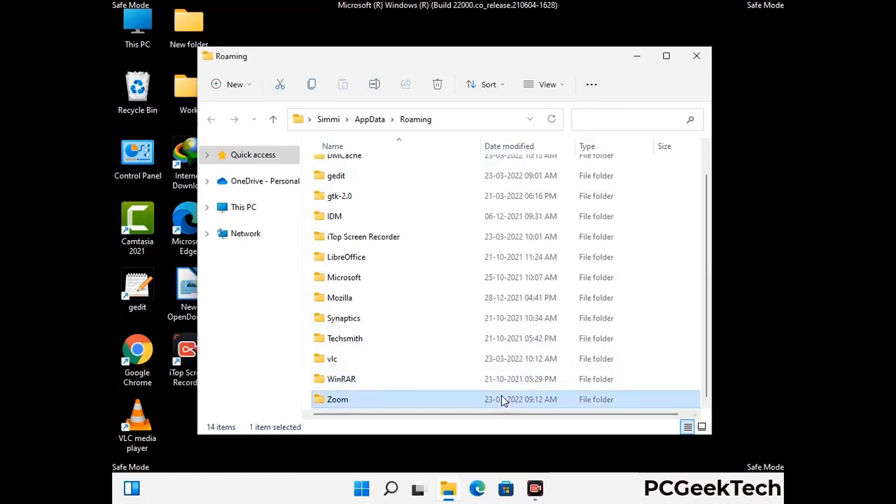
left_click(443, 89)
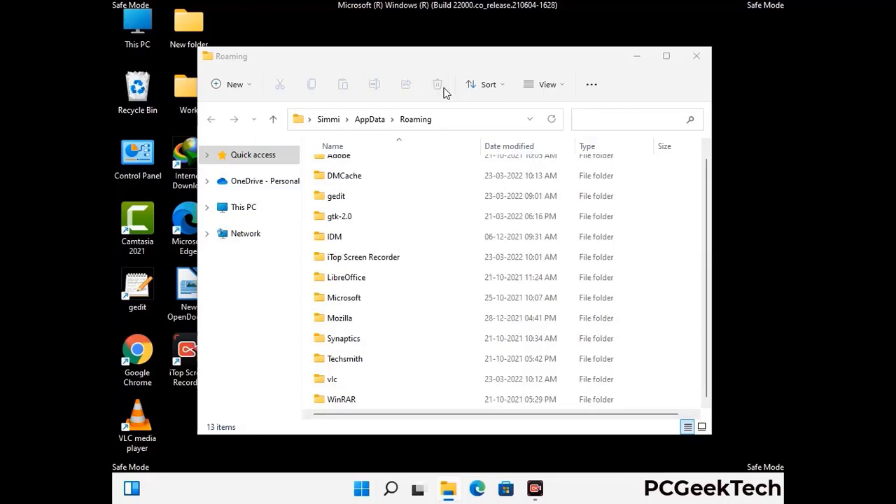
left_click(695, 61)
left_click(696, 58)
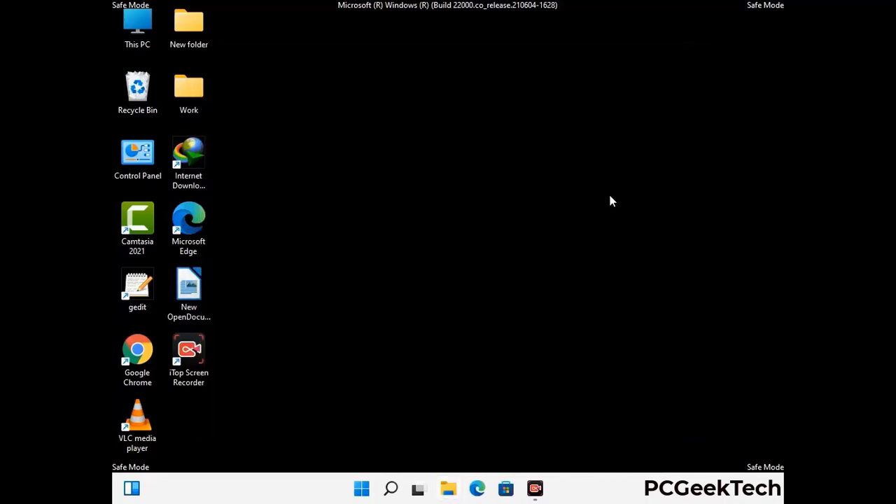
Open the Local application data folder by running %LocalAppData%
key("super+r")
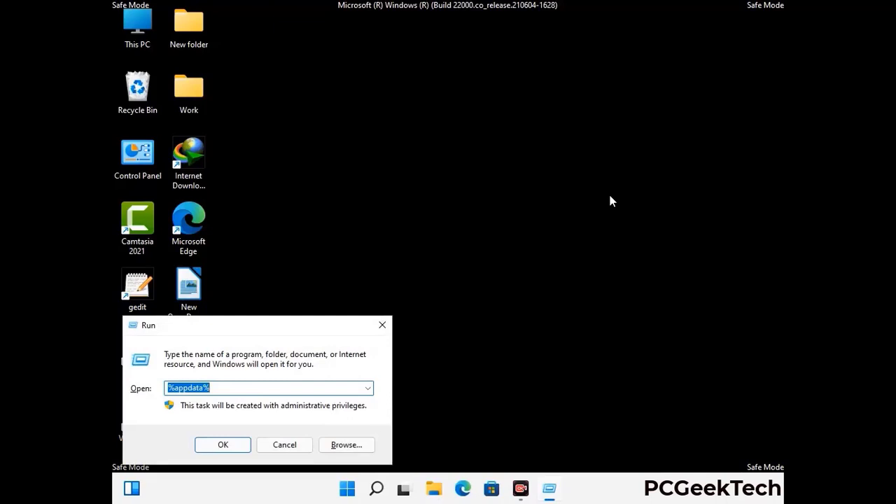
left_click_drag(280, 332, 470, 177)
type("%Local")
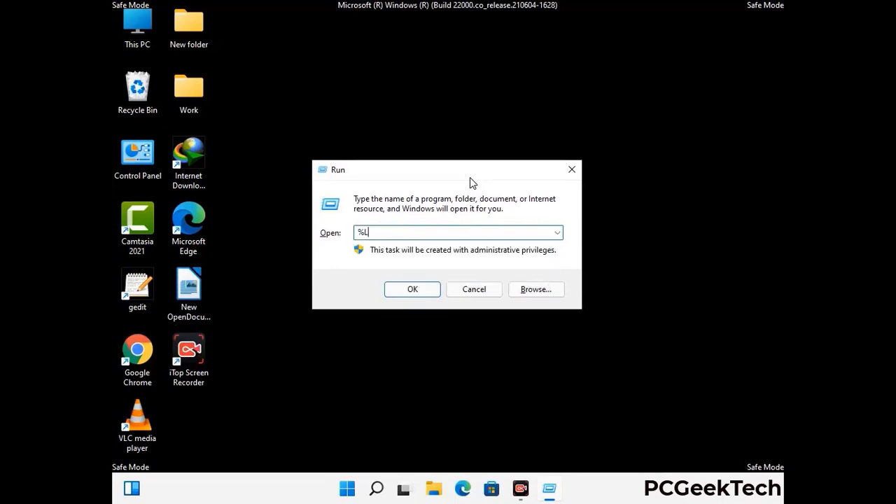
type("App")
key("Return")
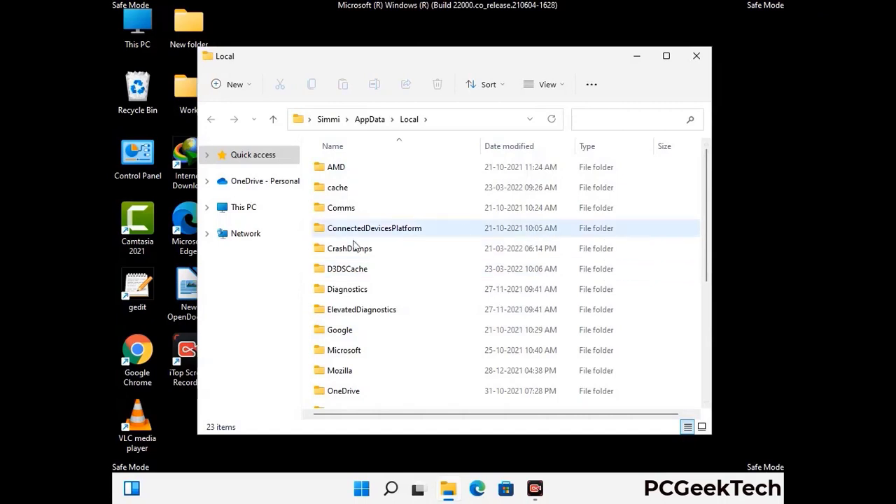
Delete the Mozilla folder from the Local application data folder and close the window
scroll(376, 315, "down", 1)
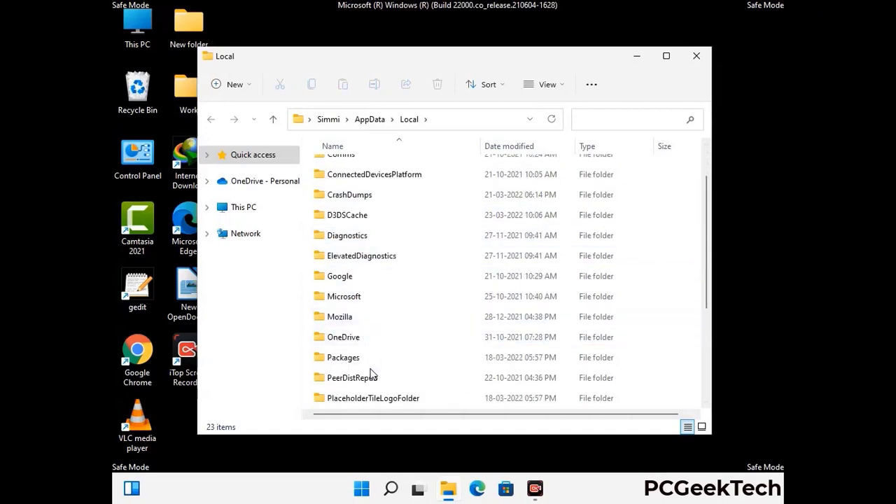
left_click(348, 319)
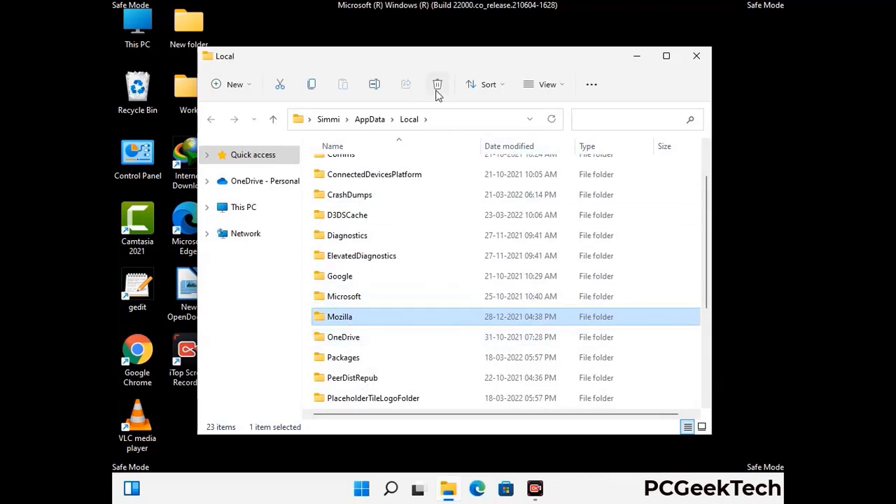
left_click(437, 85)
left_click(437, 87)
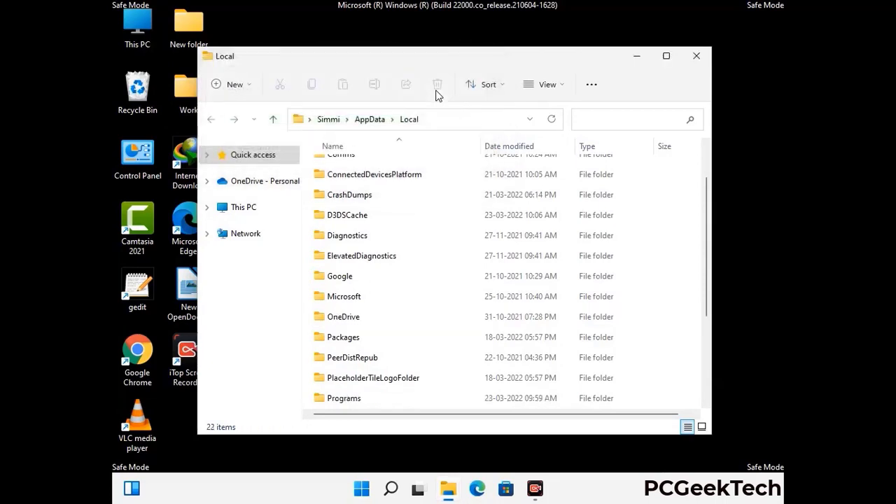
left_click(697, 63)
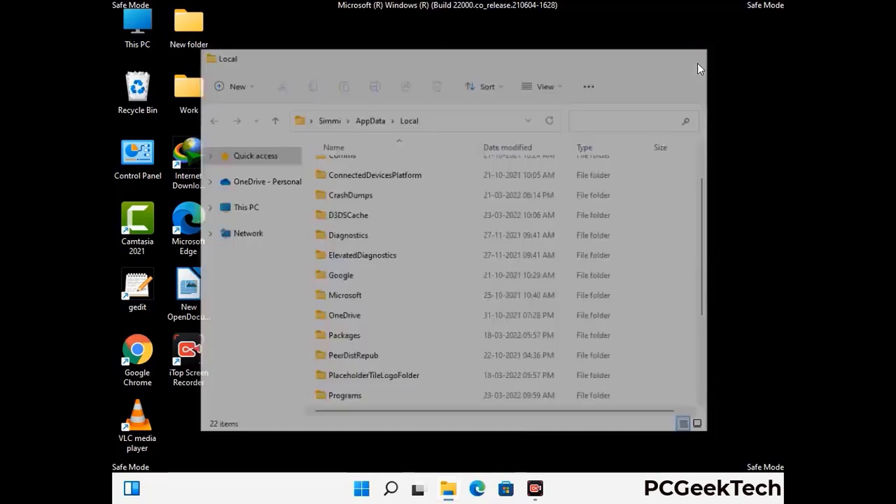
Open the ProgramData folder by running %ProgramData%
key("super+r")
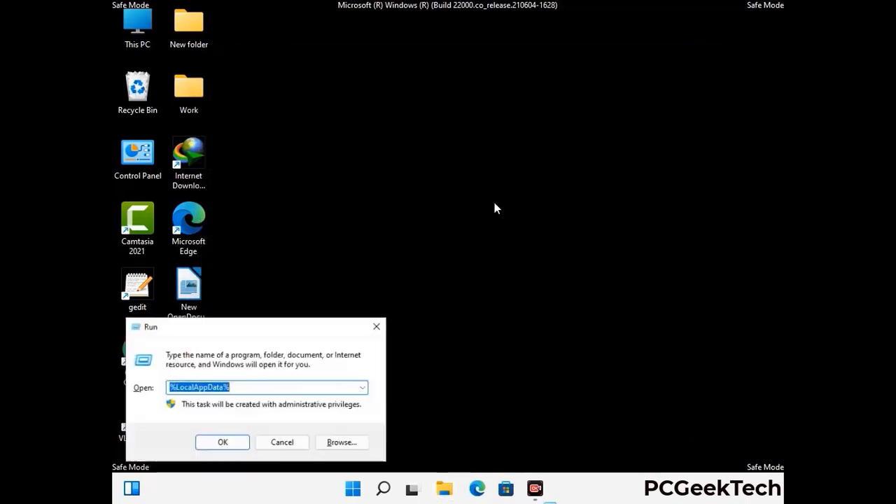
left_click_drag(227, 332, 410, 184)
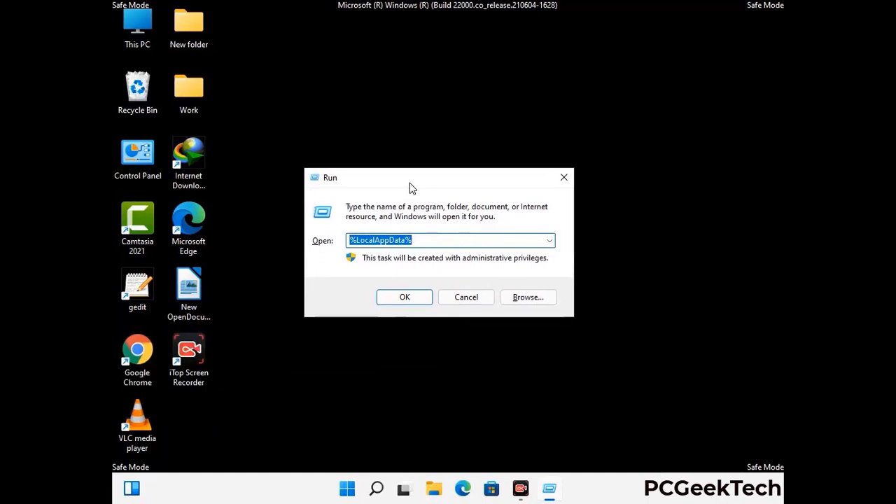
type("%")
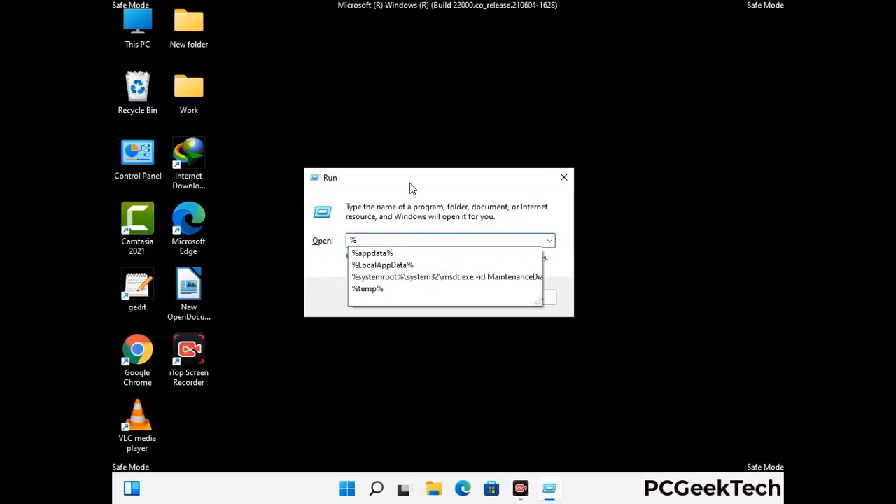
type("ProgramData%")
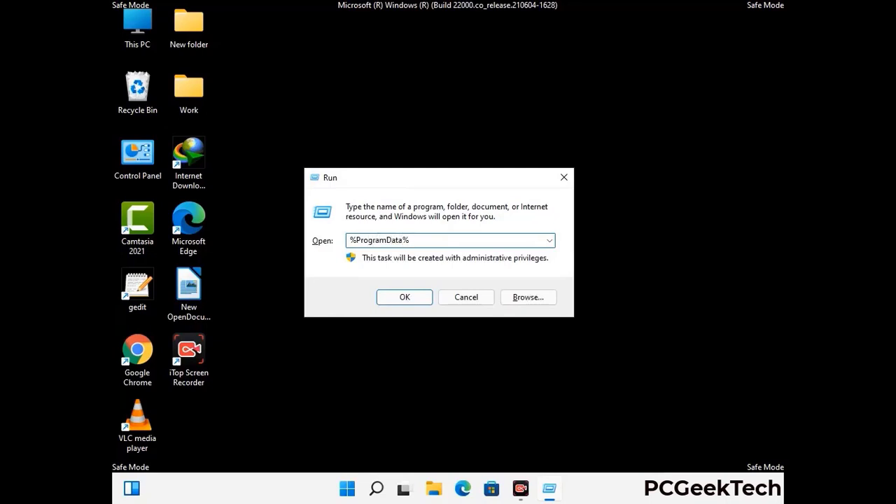
key("Return")
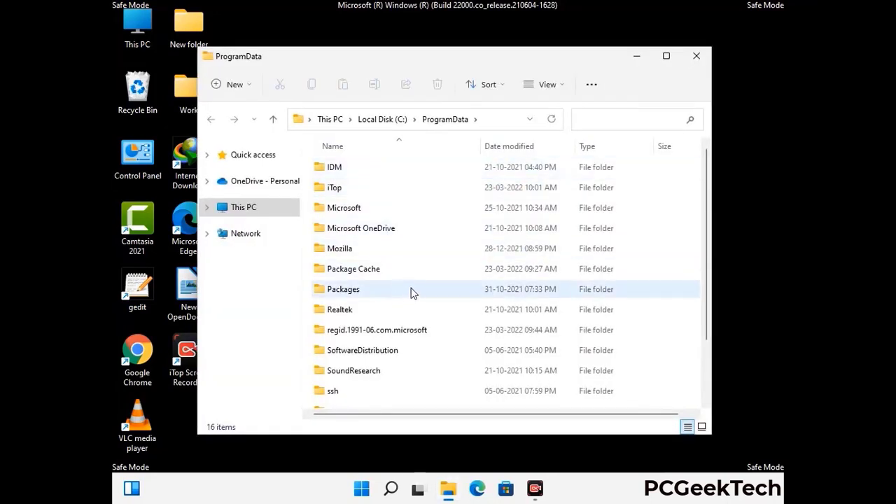
Delete the Mozilla folder from ProgramData and close the window
scroll(411, 297, "down", 1)
scroll(411, 308, "down", 1)
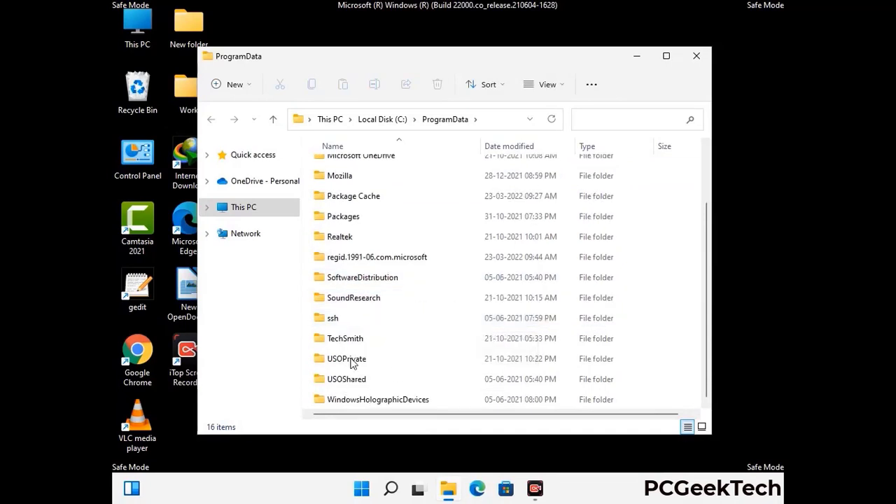
left_click(348, 176)
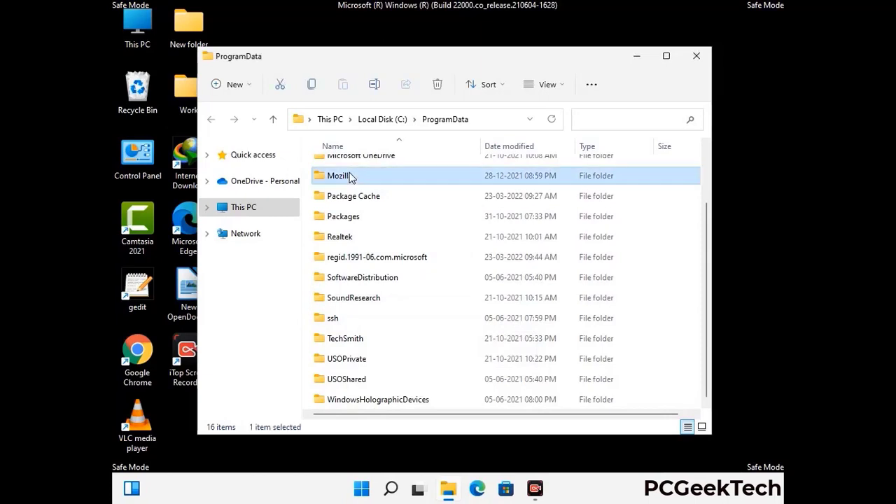
left_click(438, 85)
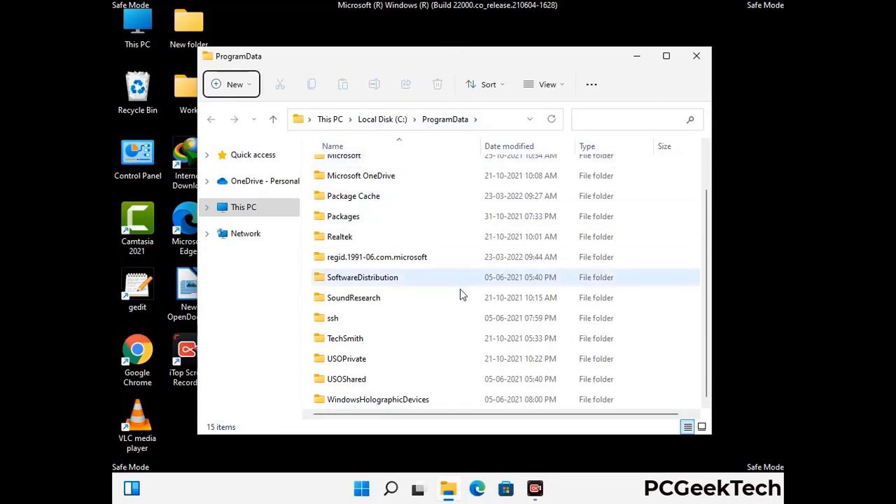
scroll(460, 294, "up", 2)
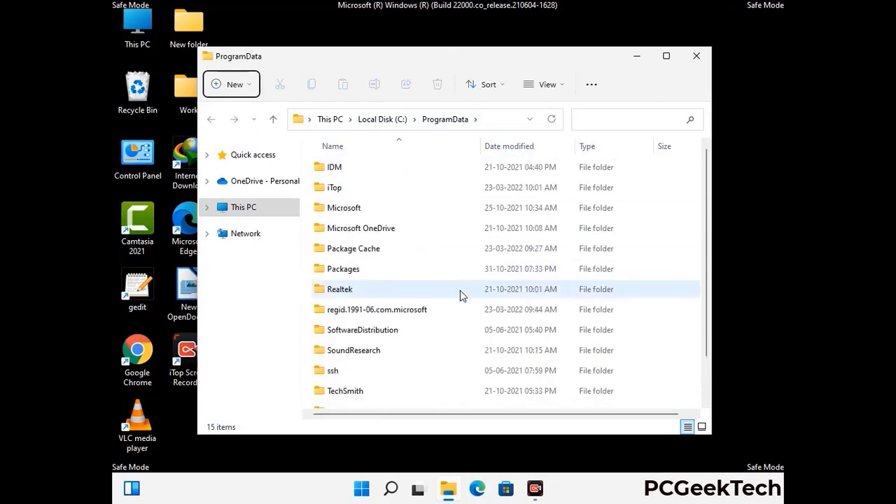
left_click(701, 57)
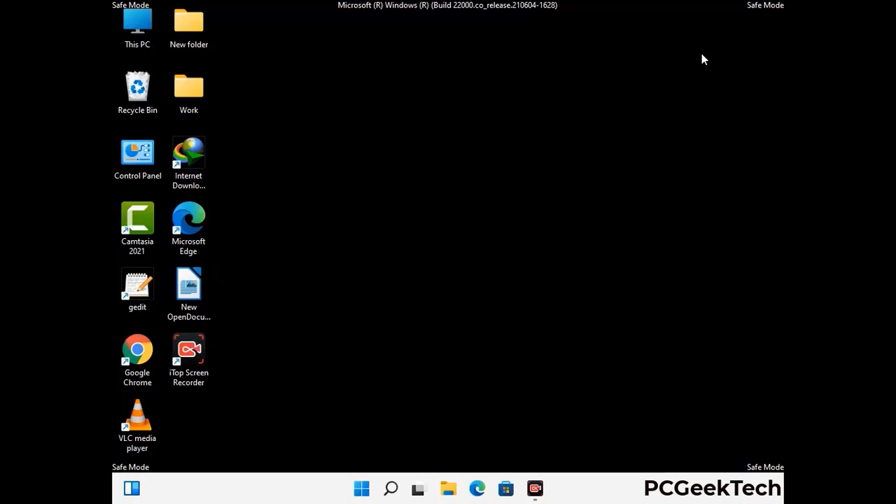
Open the Windows system folder by running %WinDir%
key("super+r")
left_click_drag(292, 326, 467, 182)
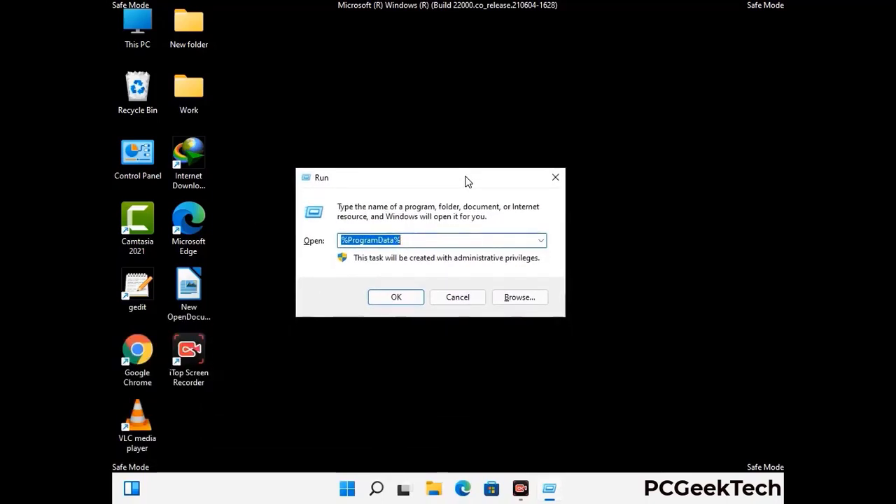
type("%WinDir%")
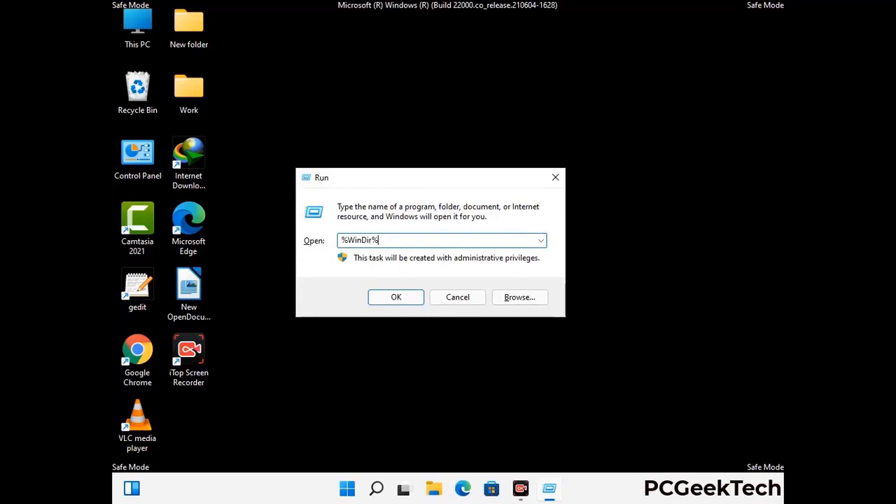
key("Return")
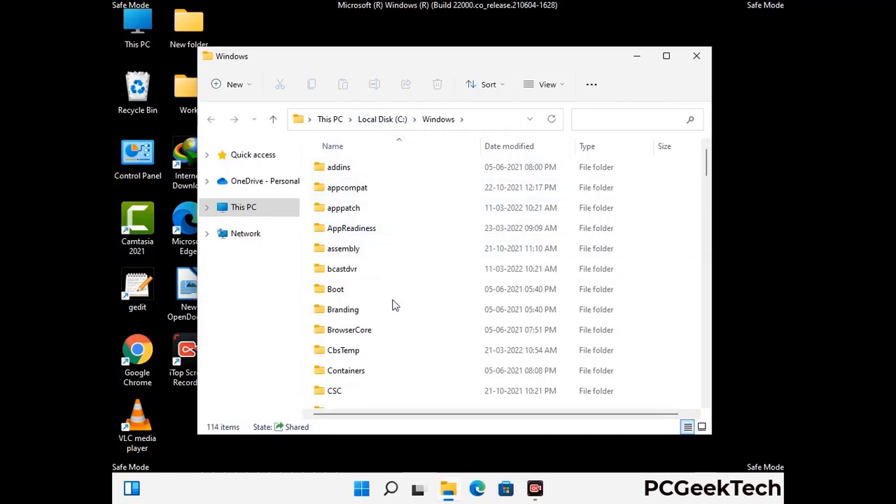
Look through the folders and files in C:\Windows for suspicious entries, and close the window
scroll(394, 308, "down", 1)
scroll(395, 312, "down", 3)
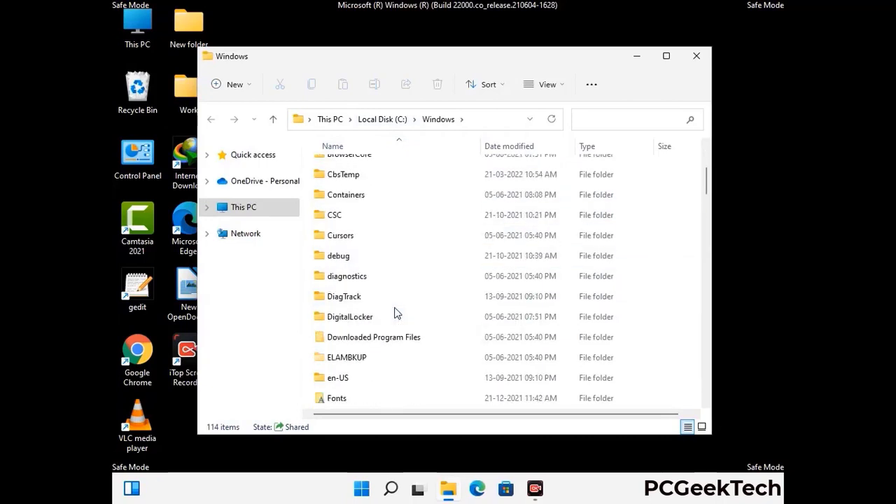
scroll(394, 315, "down", 5)
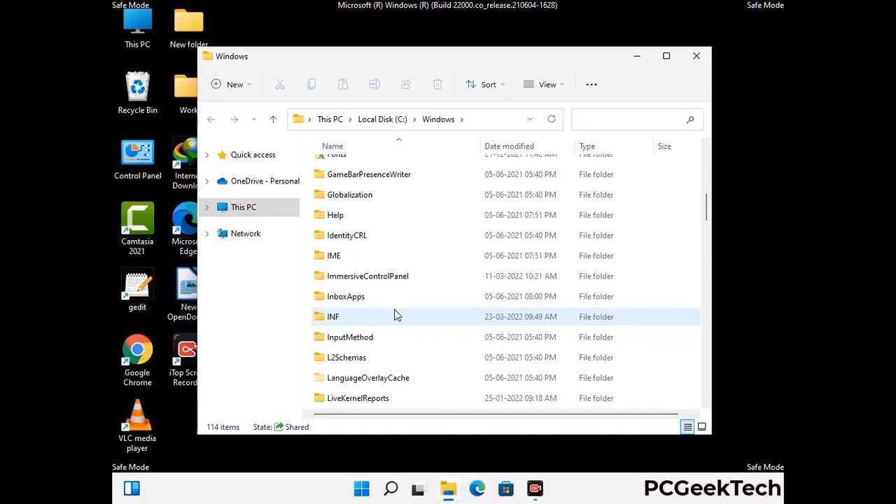
scroll(394, 316, "down", 4)
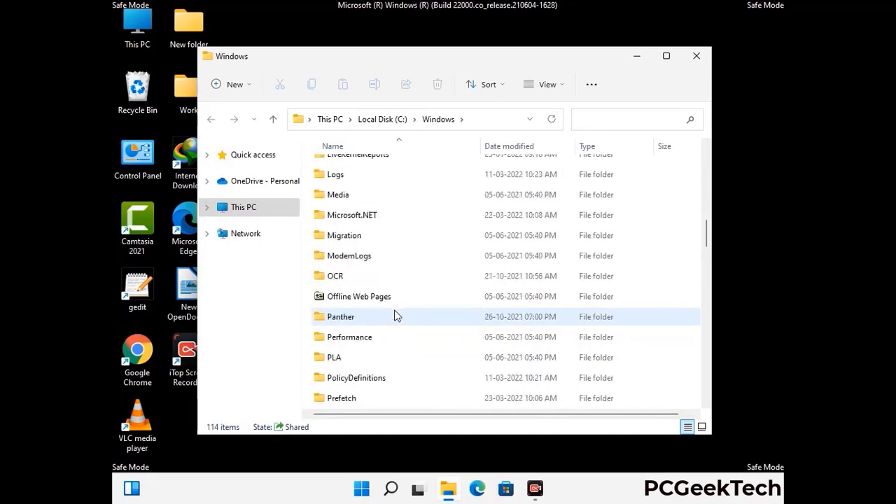
scroll(394, 316, "down", 6)
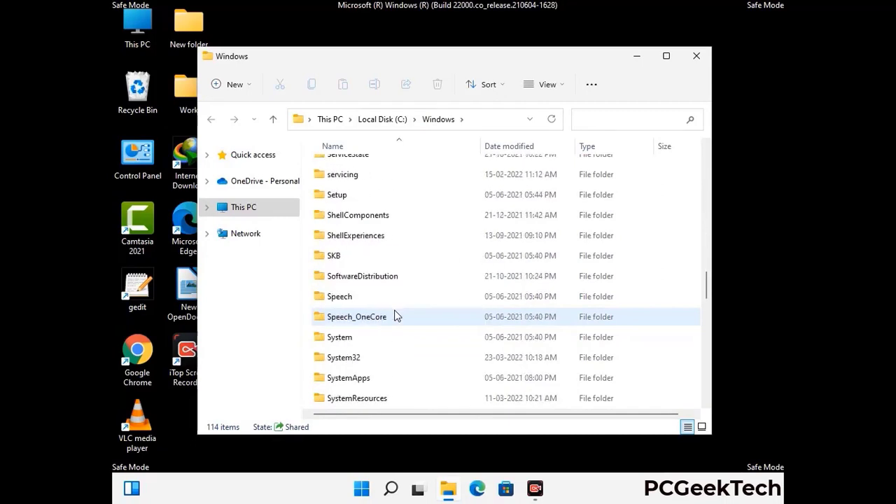
scroll(394, 315, "down", 7)
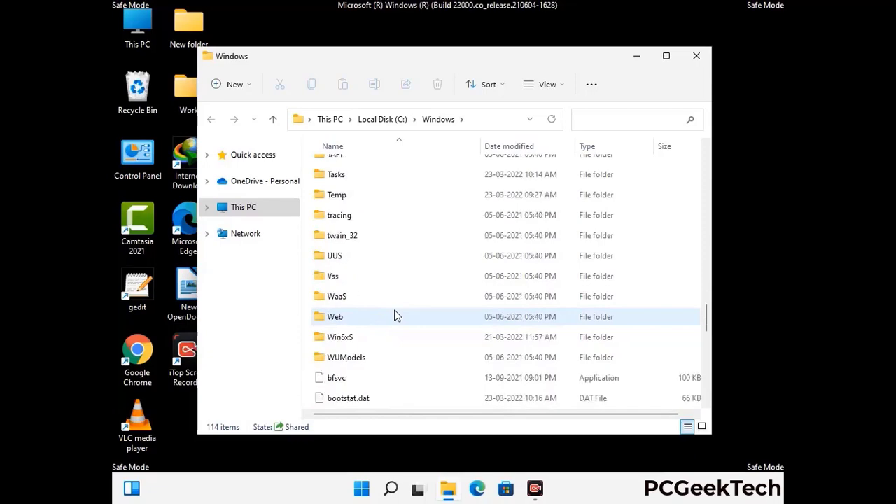
scroll(394, 316, "down", 8)
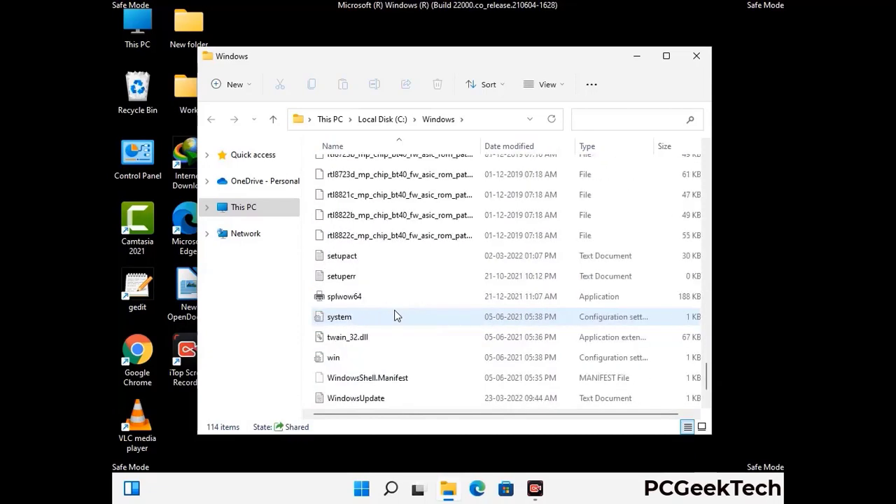
scroll(394, 316, "up", 15)
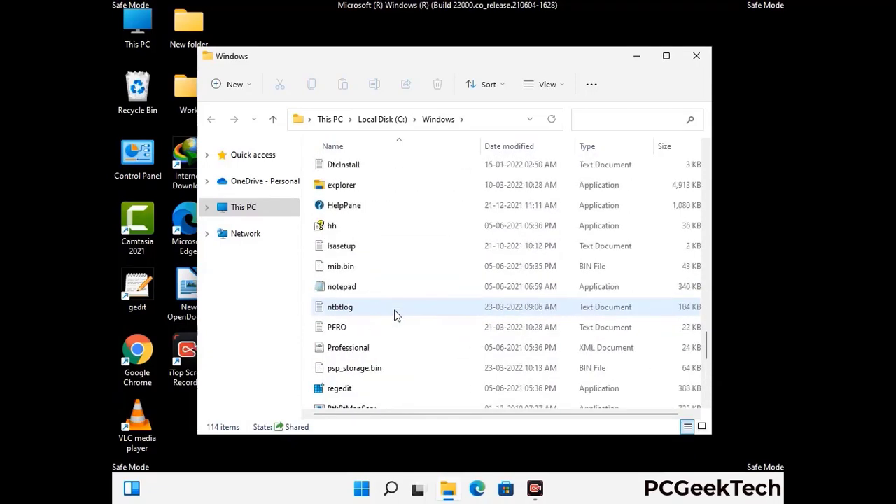
scroll(394, 315, "up", 3)
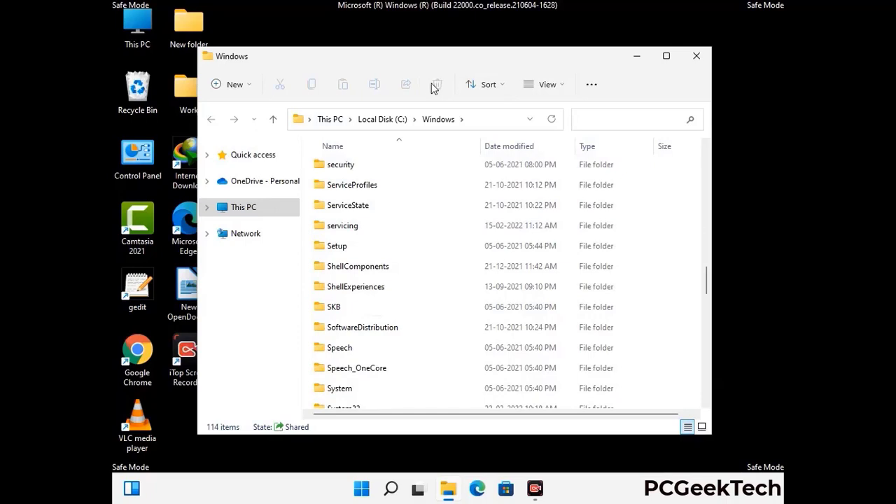
left_click(700, 56)
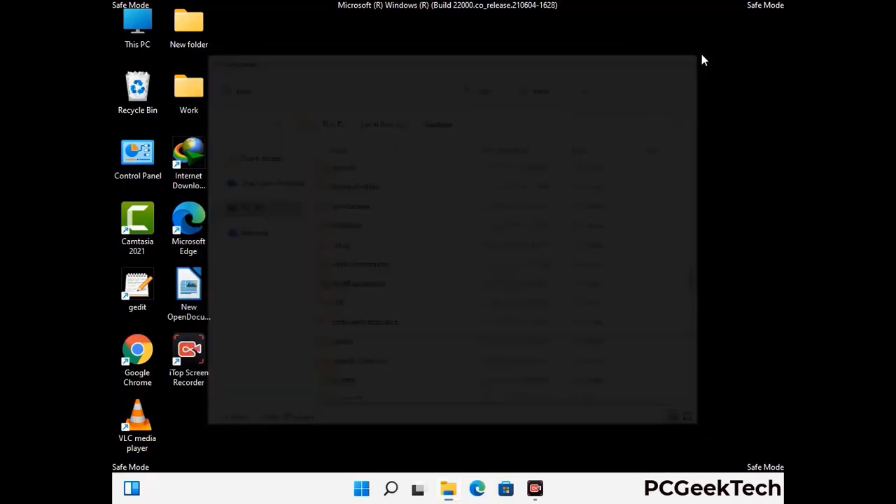
Open the user account's Temp folder by running %temp%
key("super+r")
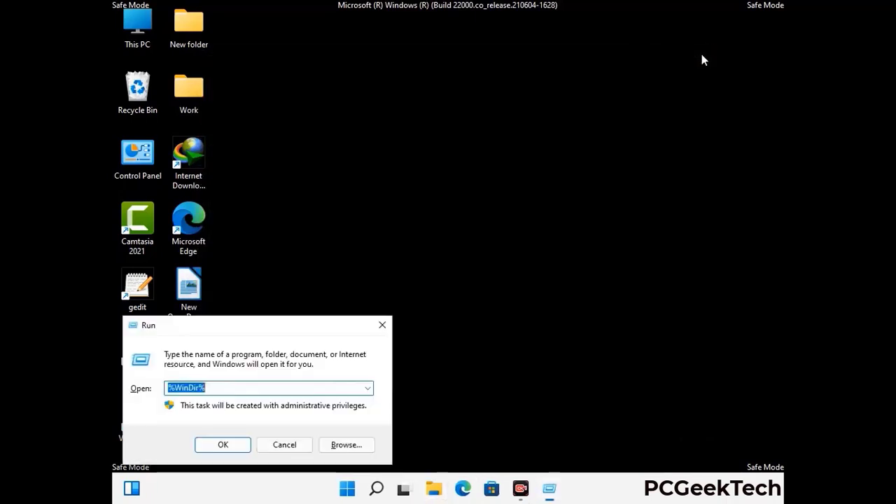
left_click_drag(296, 328, 508, 118)
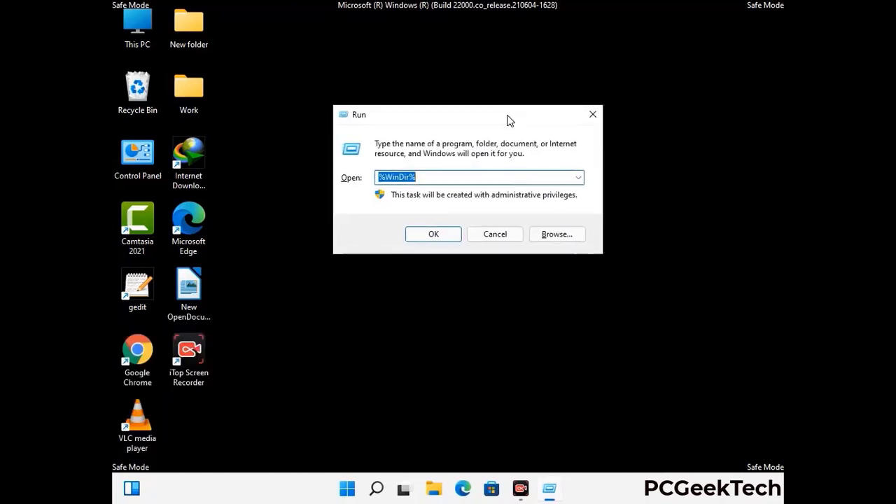
type("%tem")
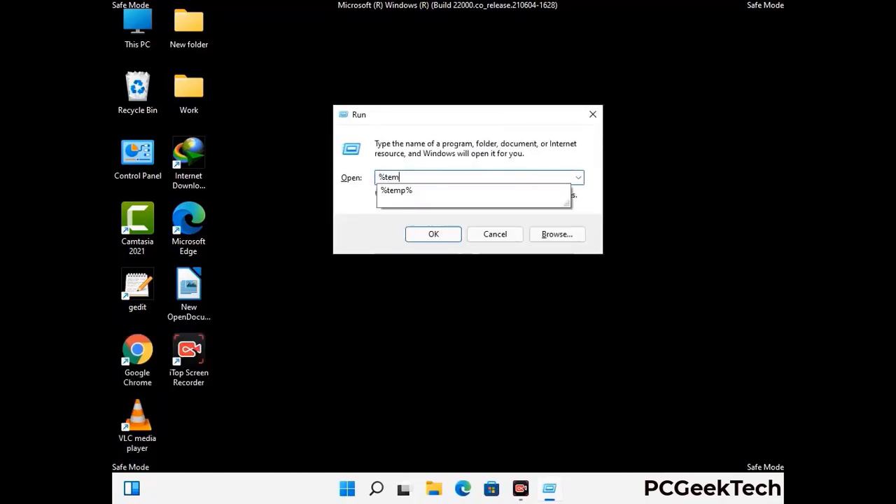
type("p%")
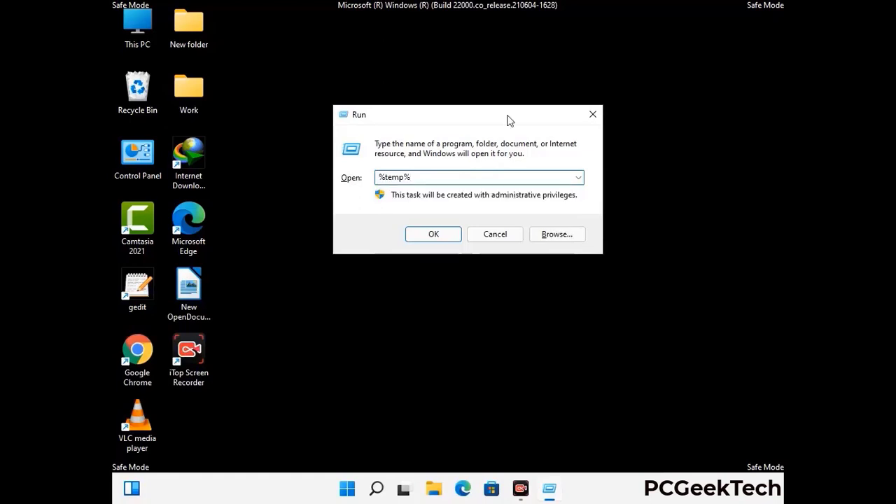
left_click(448, 233)
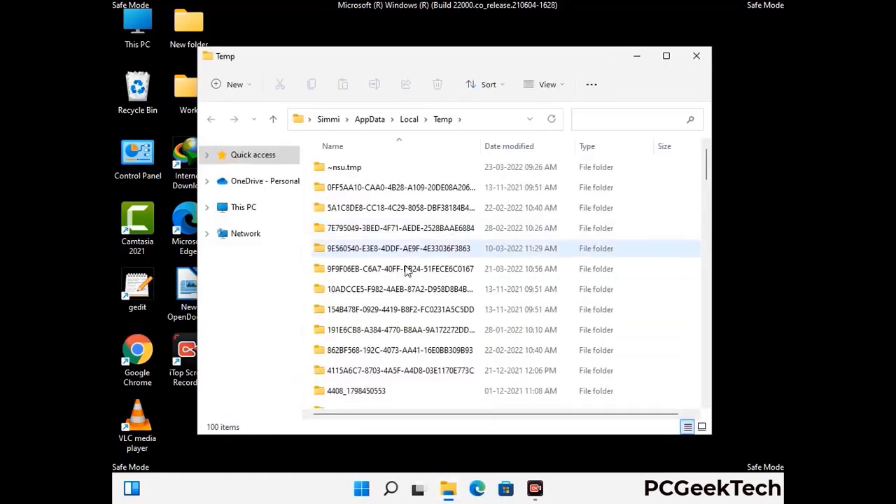
Delete all files and folders in the user account's Temp folder and close the window
left_click(406, 269)
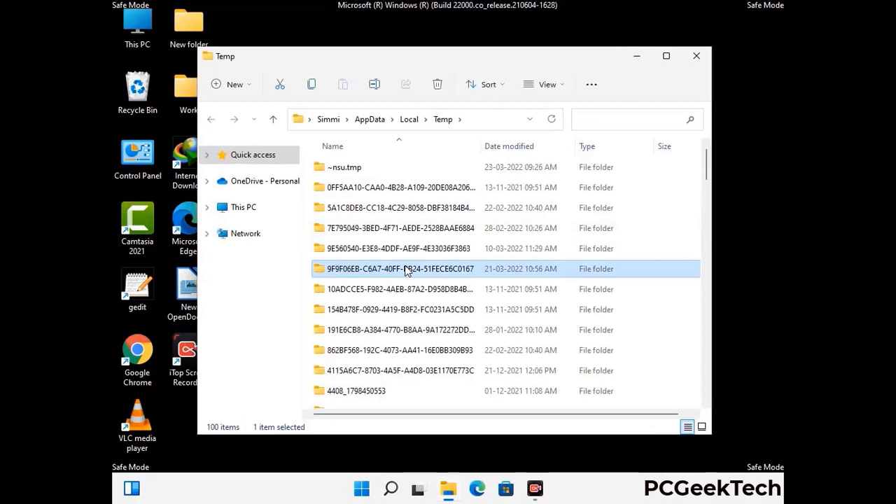
key("ctrl+a")
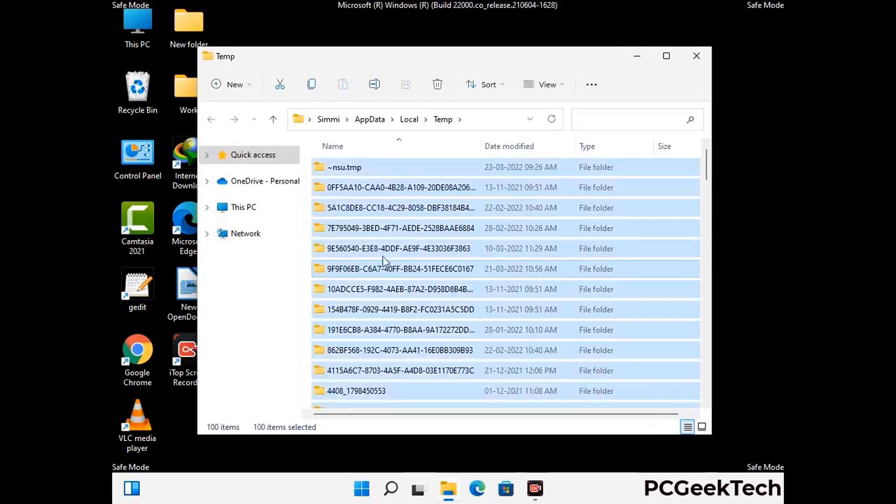
left_click(438, 85)
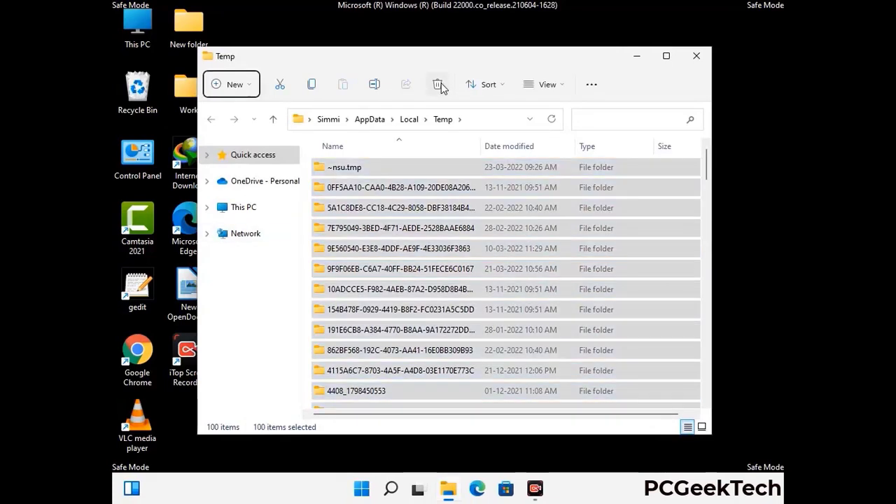
left_click(696, 55)
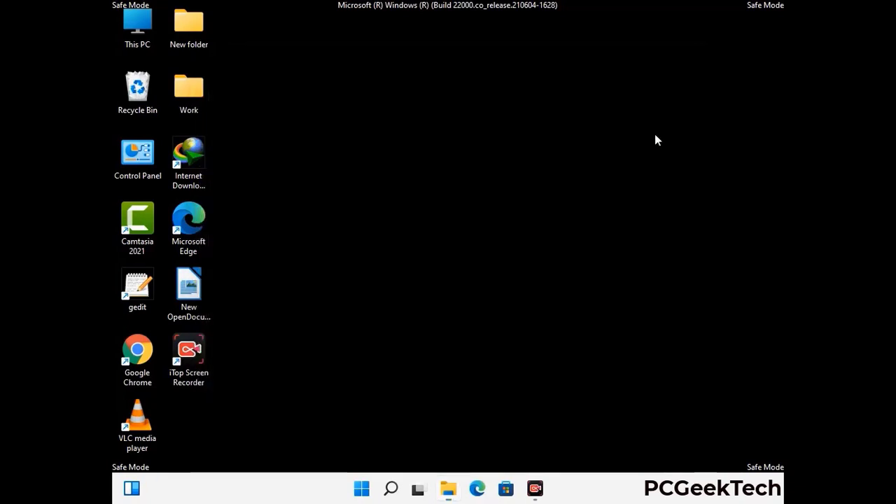
Open the C:\Windows\Temp folder by running temp, and delete everything in it
key("super+r")
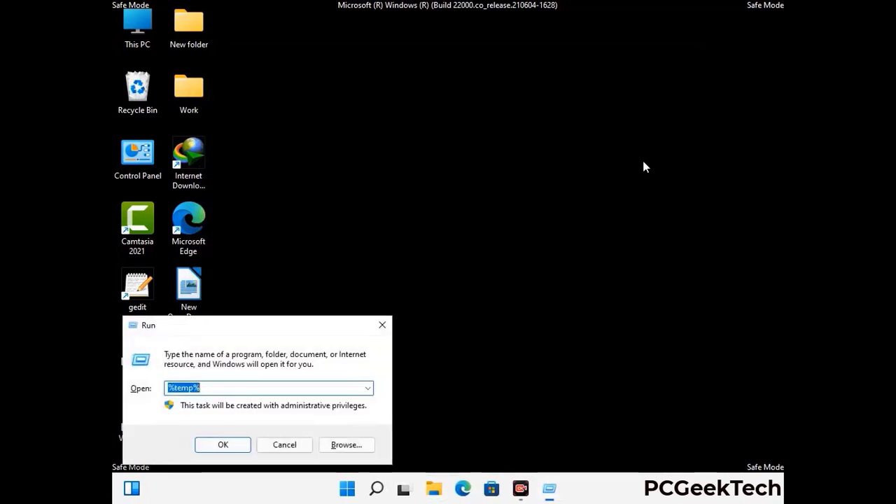
left_click_drag(305, 324, 512, 131)
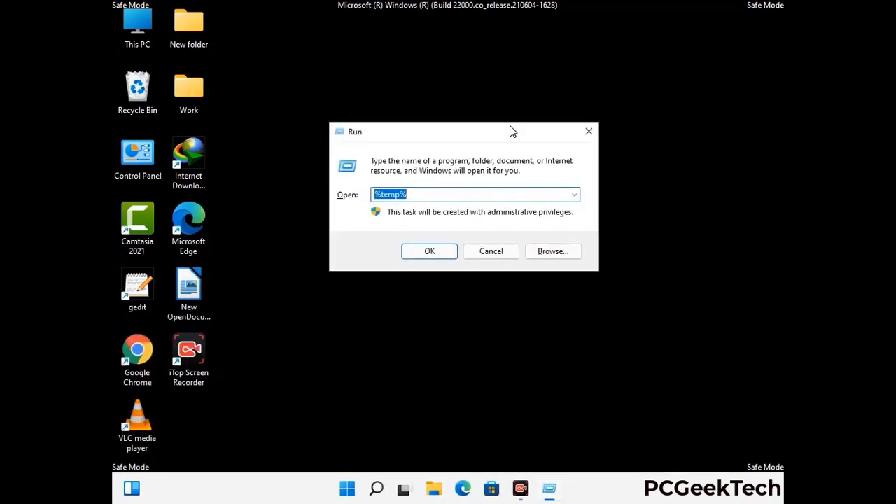
type("temp")
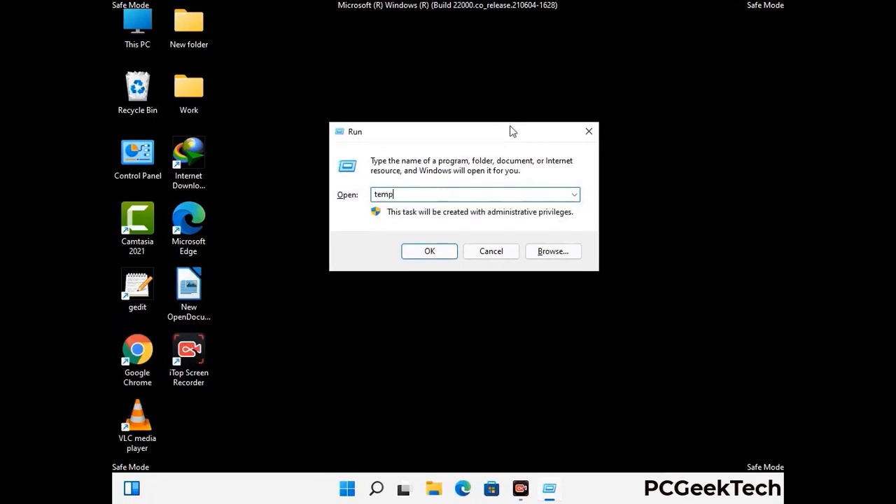
key("Return")
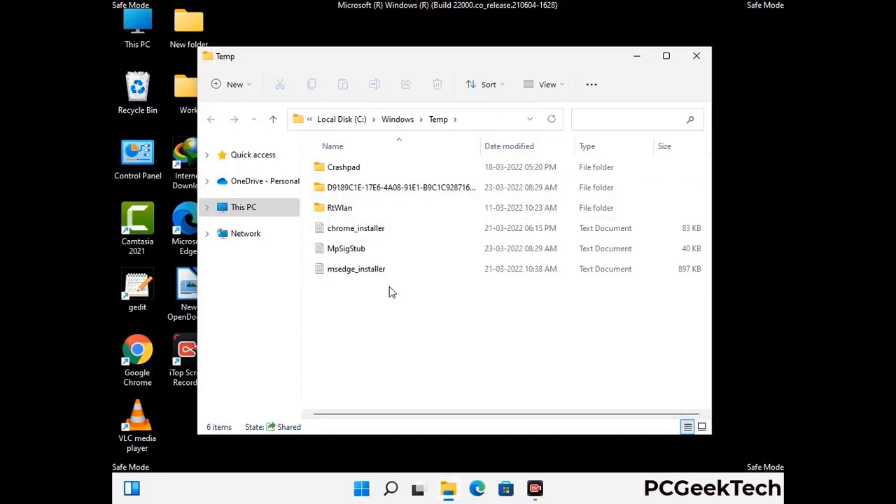
key("ctrl+a")
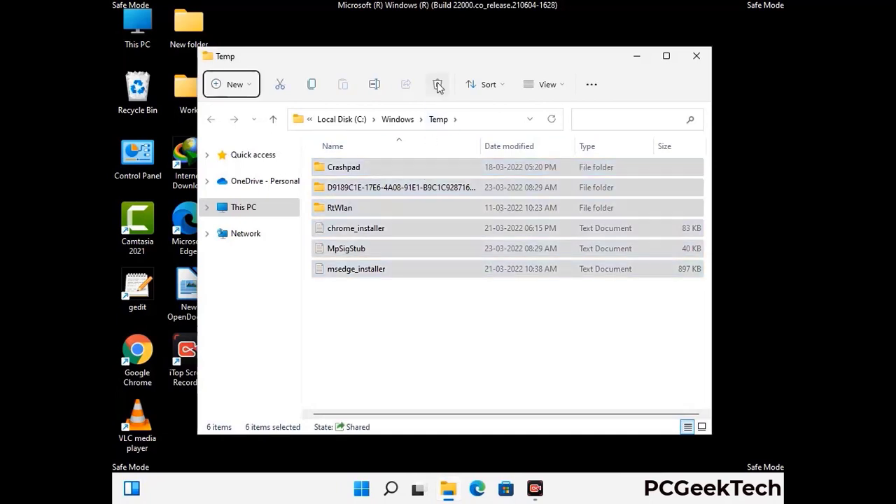
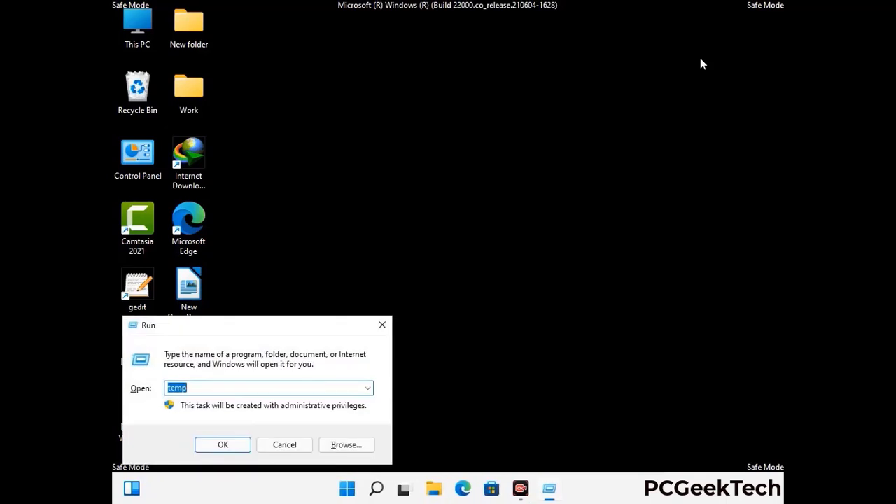
Open the Registry Editor by running regedit
left_click_drag(274, 324, 465, 113)
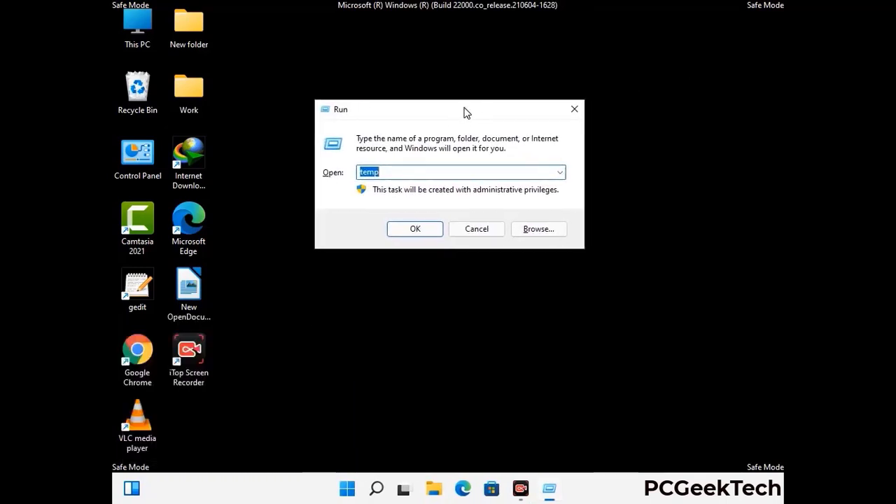
type("regedit")
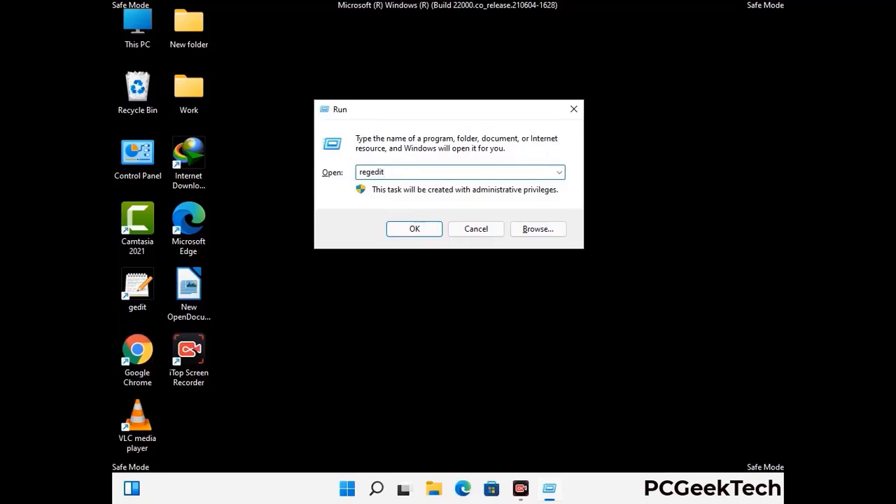
key("Return")
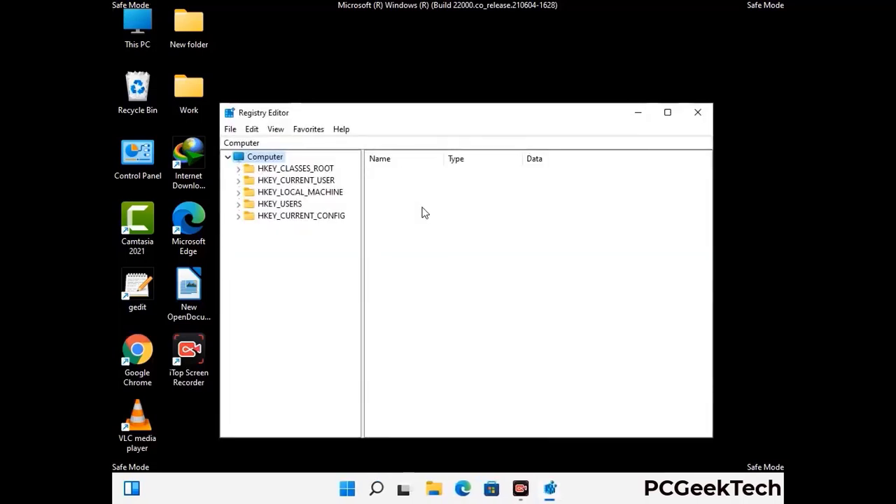
Expand the registry tree under HKEY_CURRENT_USER down to Software\Microsoft
left_click(300, 191)
left_click(238, 180)
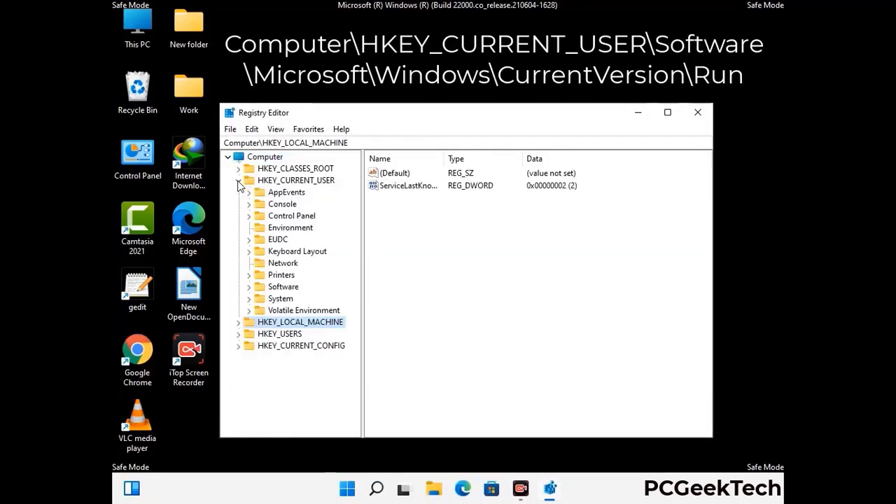
left_click(281, 289)
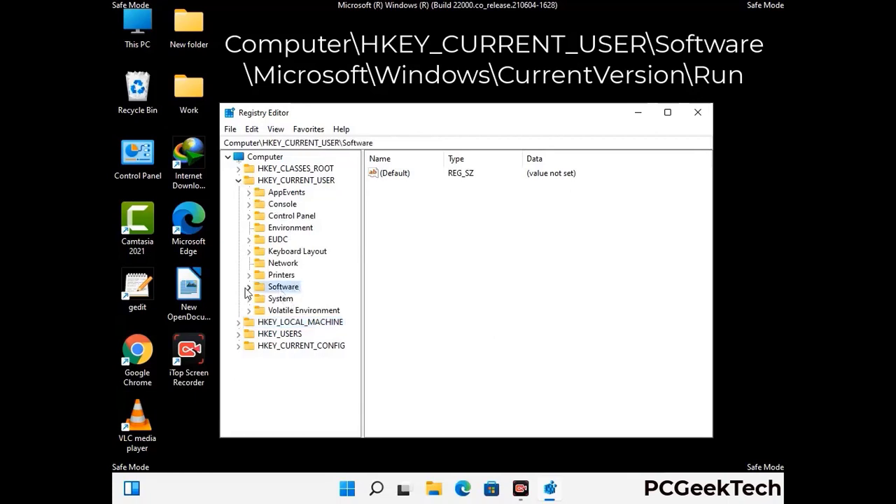
left_click(248, 287)
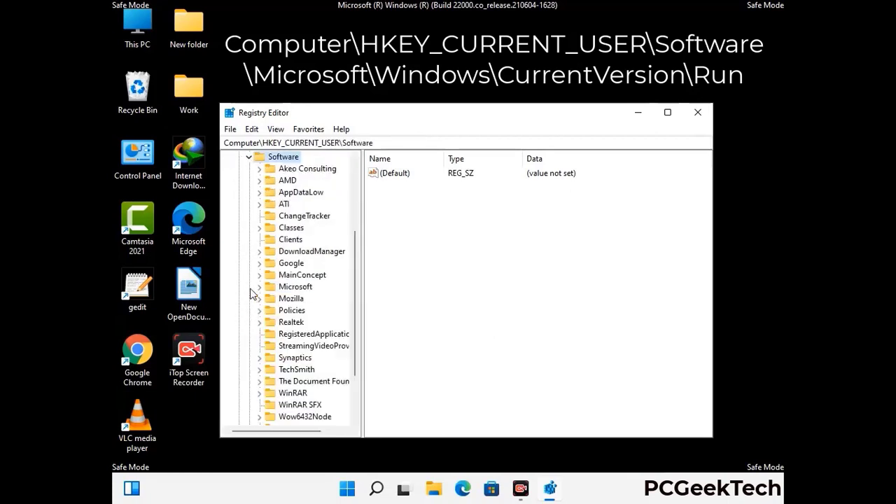
double_click(289, 290)
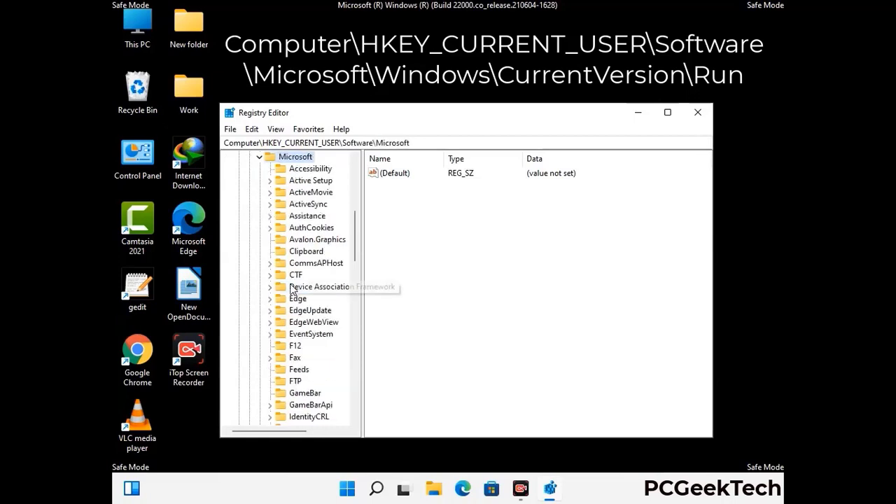
Open the Windows\CurrentVersion\Run key below HKEY_CURRENT_USER\Software\Microsoft
scroll(326, 306, "down", 5)
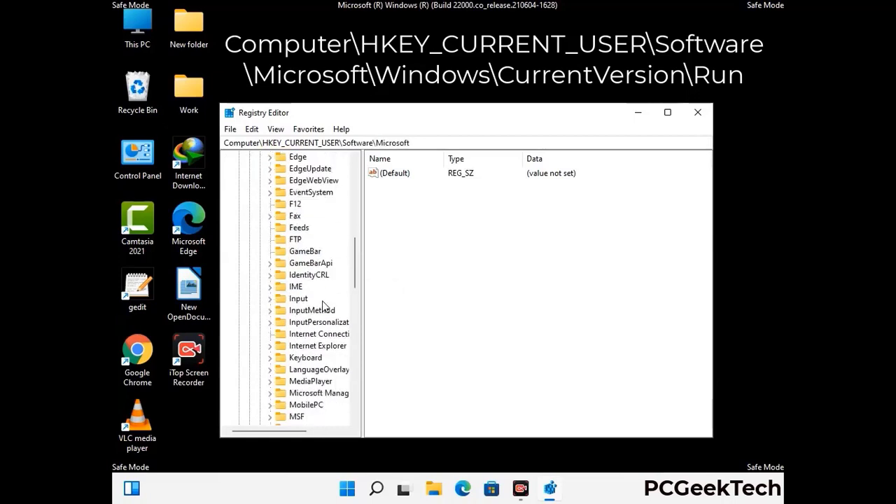
scroll(324, 306, "down", 3)
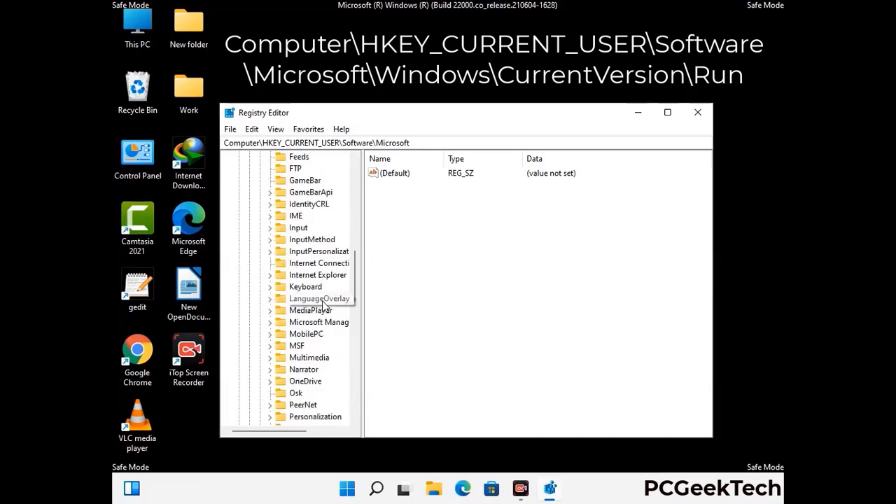
scroll(325, 306, "down", 6)
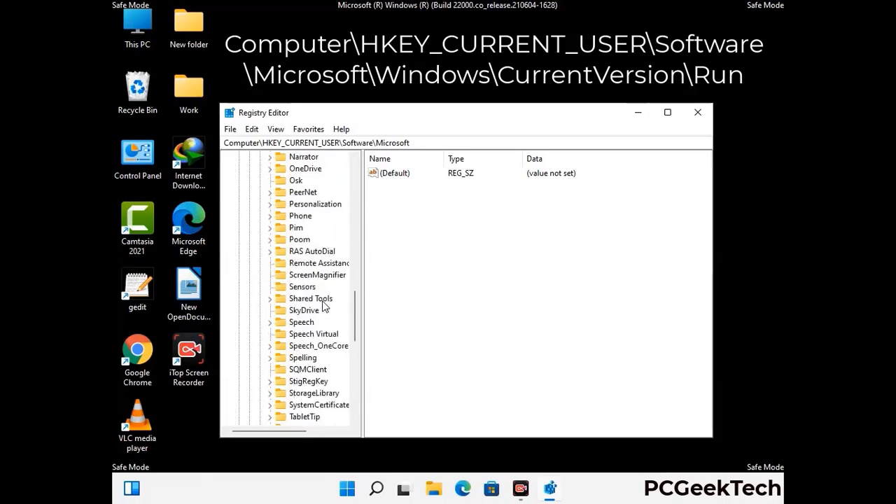
scroll(324, 306, "down", 3)
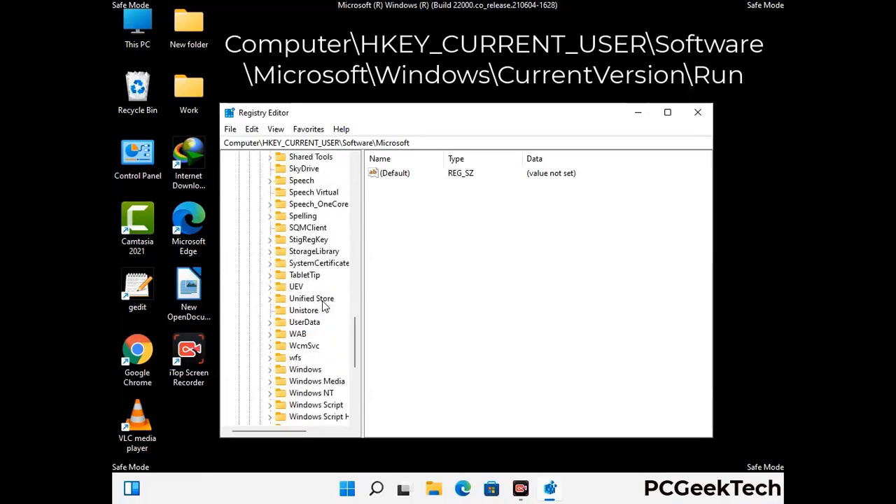
double_click(306, 334)
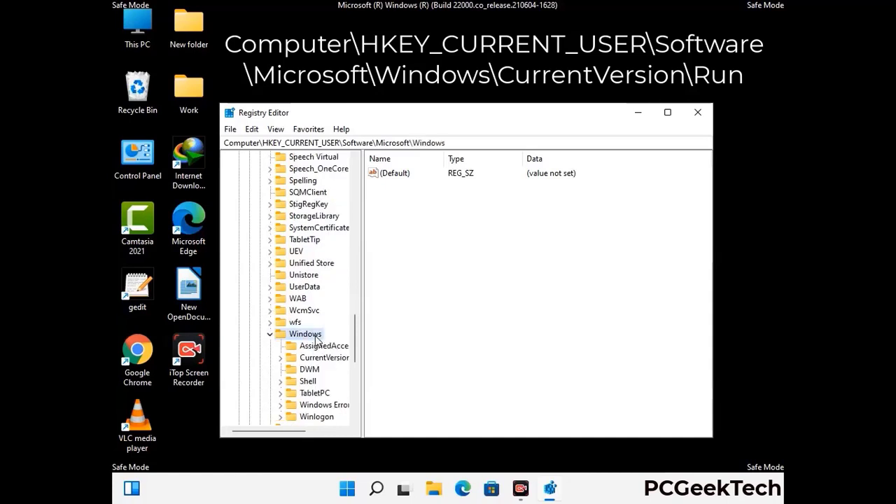
scroll(325, 329, "down", 1)
left_click(325, 322)
double_click(325, 322)
scroll(322, 308, "down", 5)
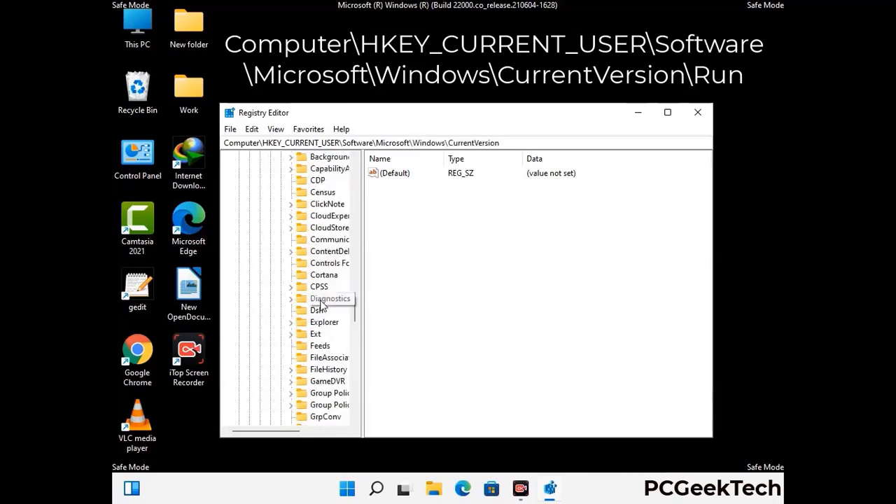
scroll(320, 305, "down", 4)
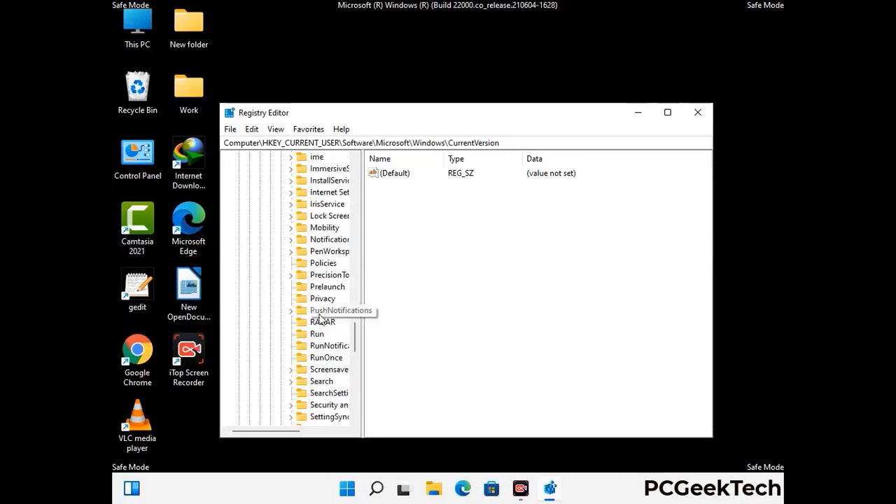
scroll(322, 308, "down", 1)
left_click(318, 334)
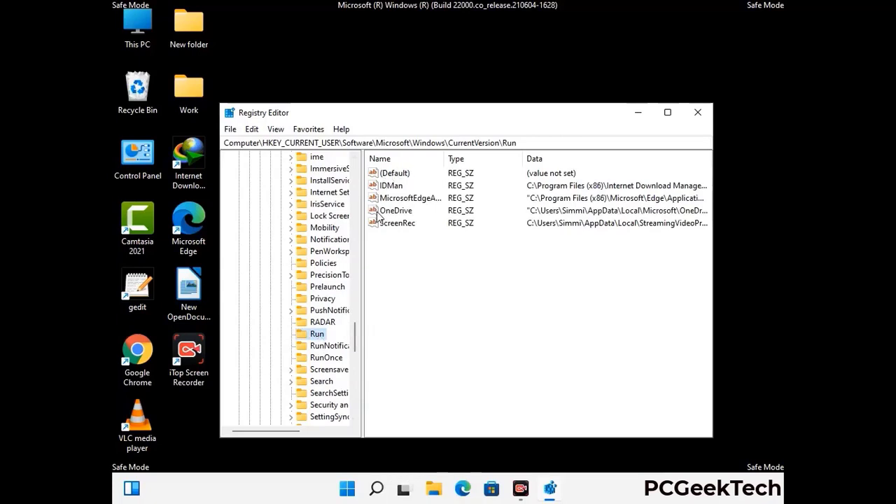
Delete the ScreenRec startup value from the Run key and confirm the permanent deletion
left_click(397, 224)
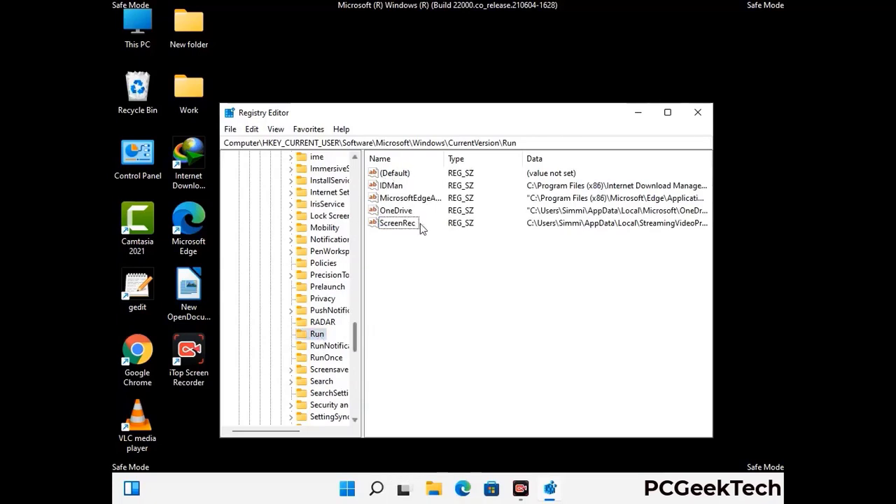
left_click(405, 227)
right_click(405, 227)
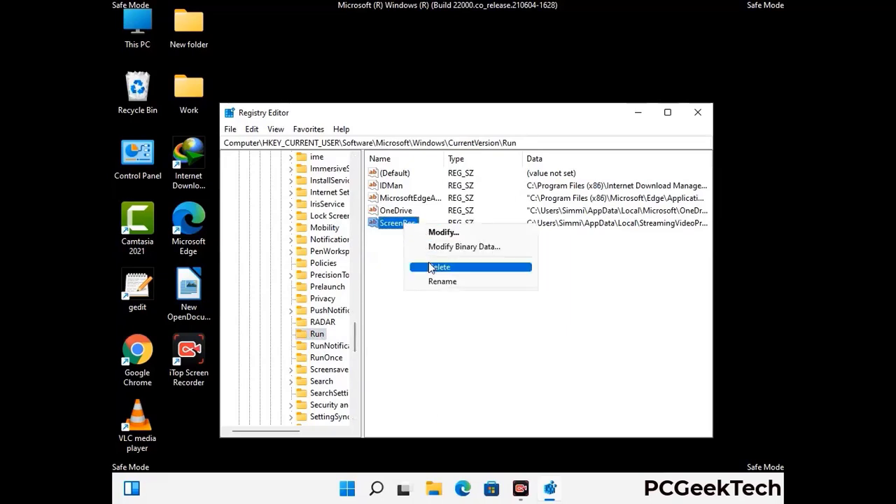
left_click(438, 267)
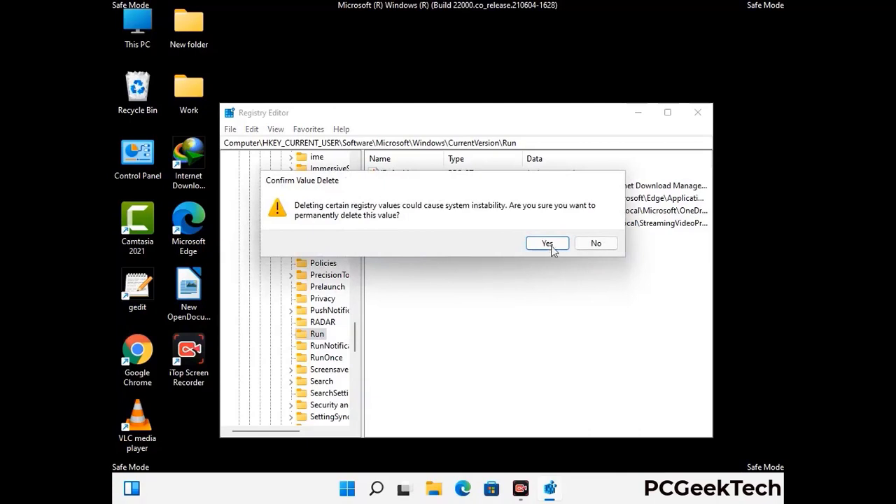
left_click(547, 243)
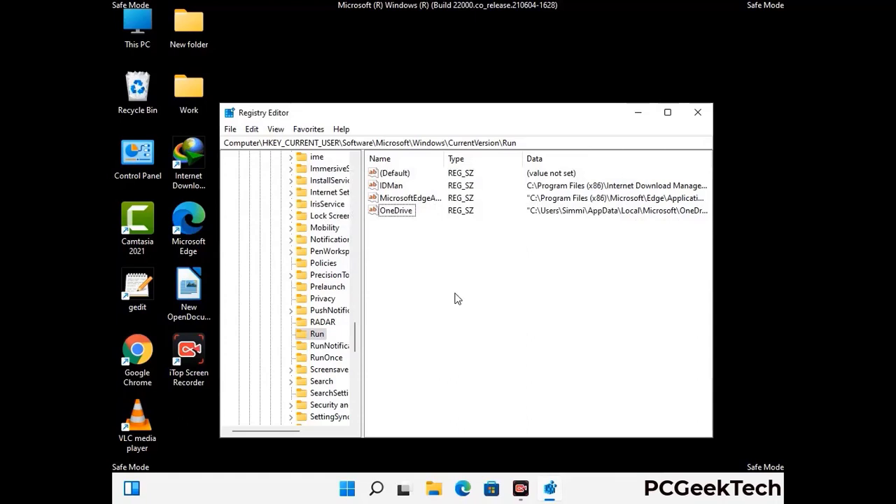
Search the registry for "Virus Name" across keys, values and data, stop the search, and close the Registry Editor
key("ctrl+f")
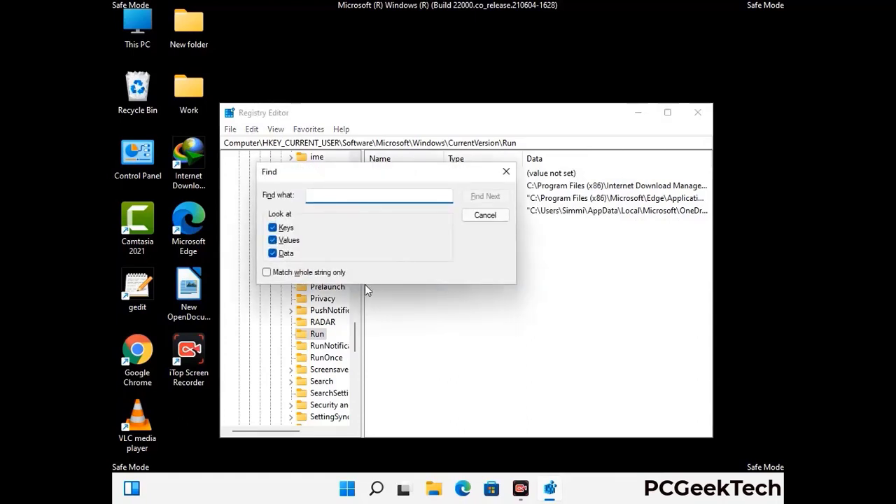
type("Vl")
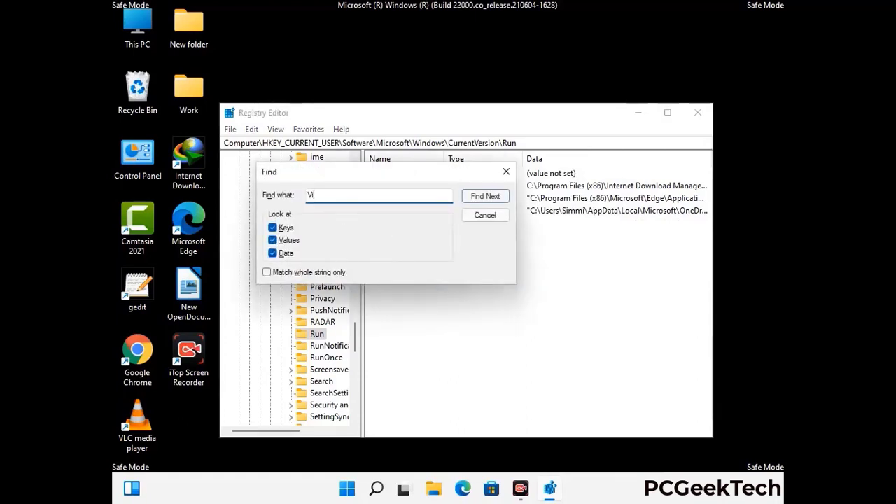
type("rus N")
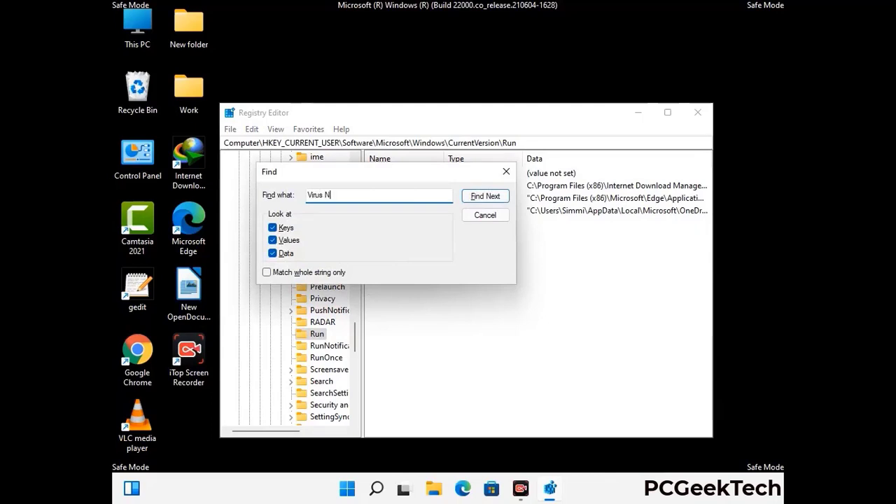
type("ame")
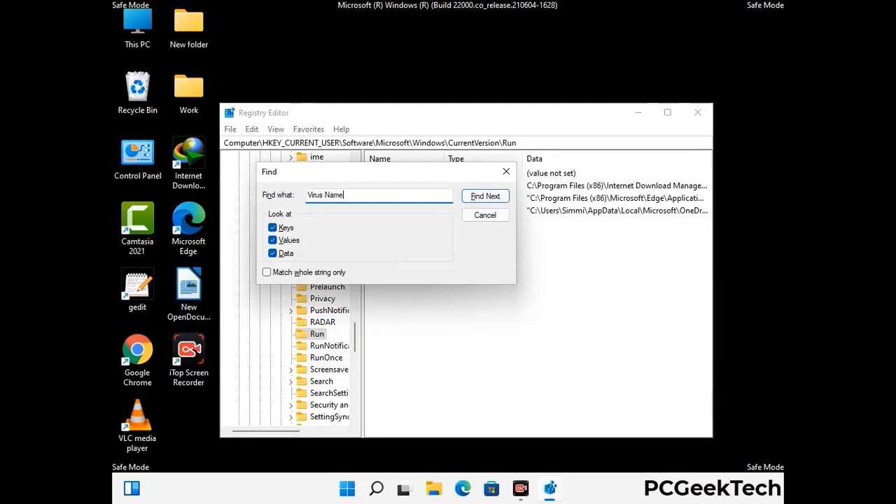
left_click(475, 199)
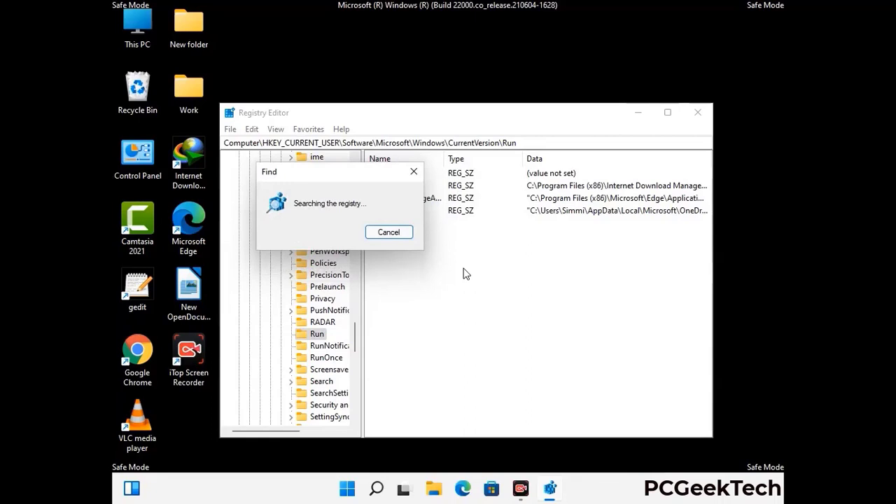
left_click(420, 175)
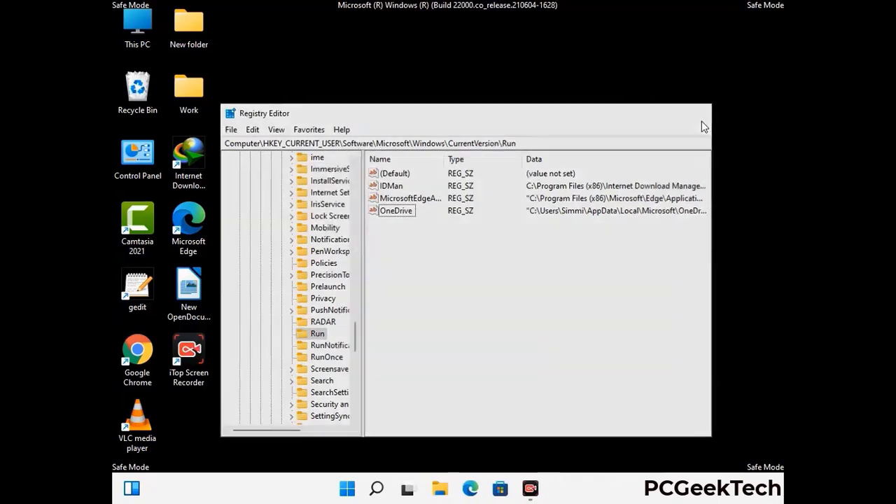
left_click(702, 121)
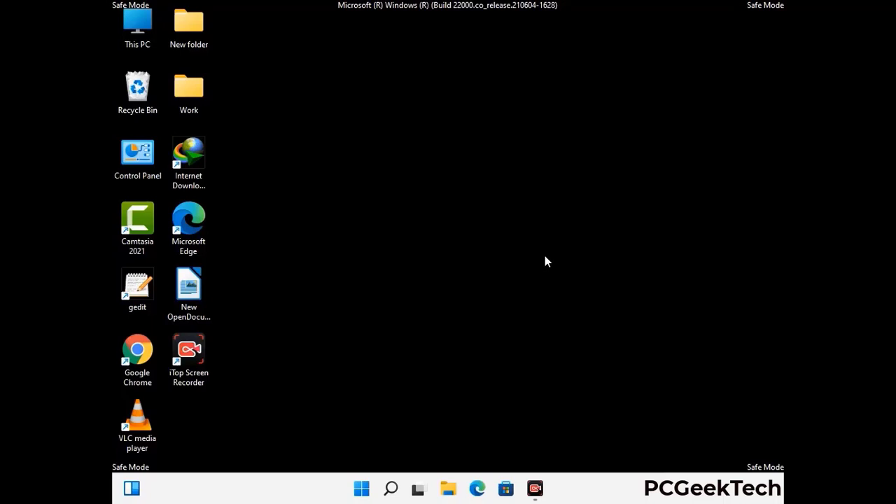
Open System Configuration by running msconfig
key("super+r")
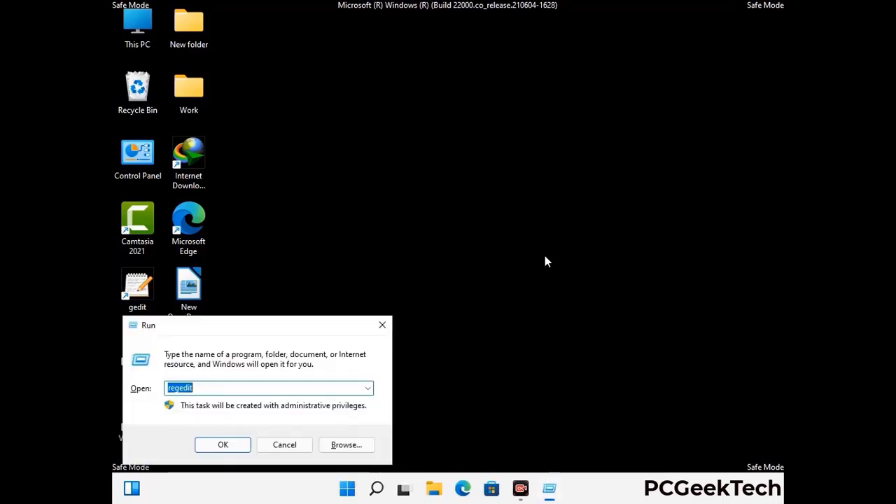
left_click_drag(261, 322, 457, 136)
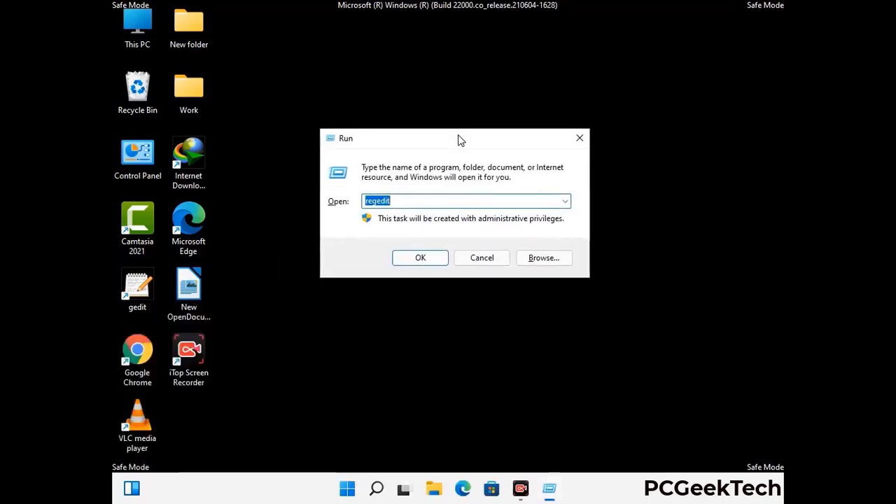
type("msconfig")
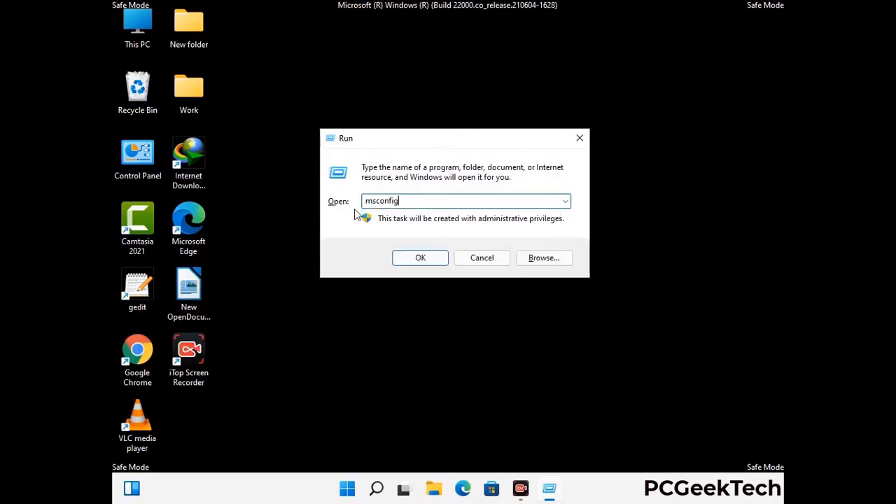
left_click(419, 258)
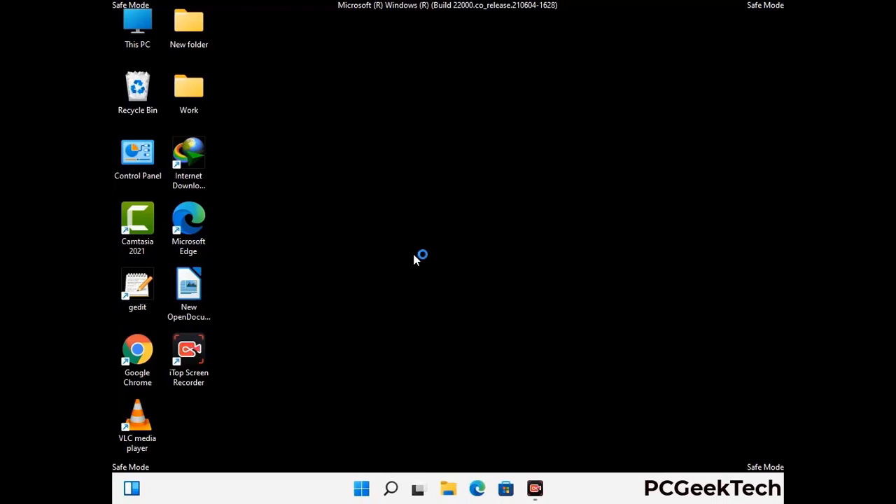
Turn off the Safe boot option for the Windows 11 installation in the boot settings
left_click(309, 140)
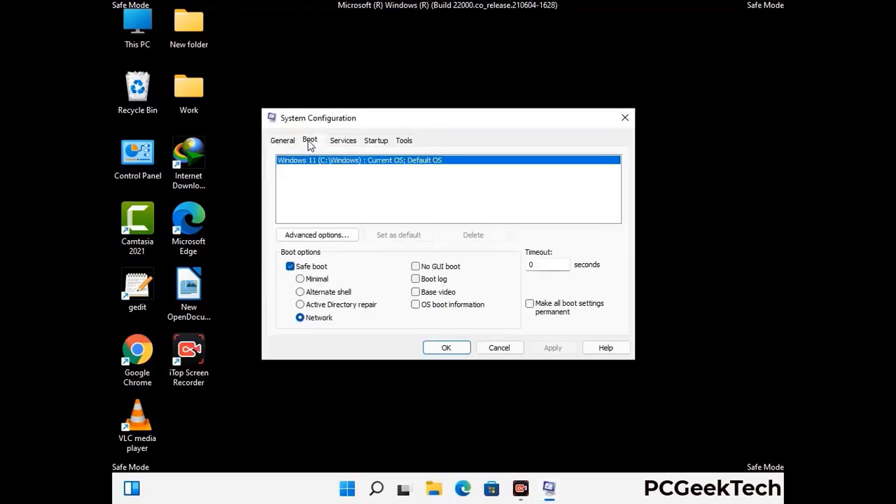
left_click(290, 268)
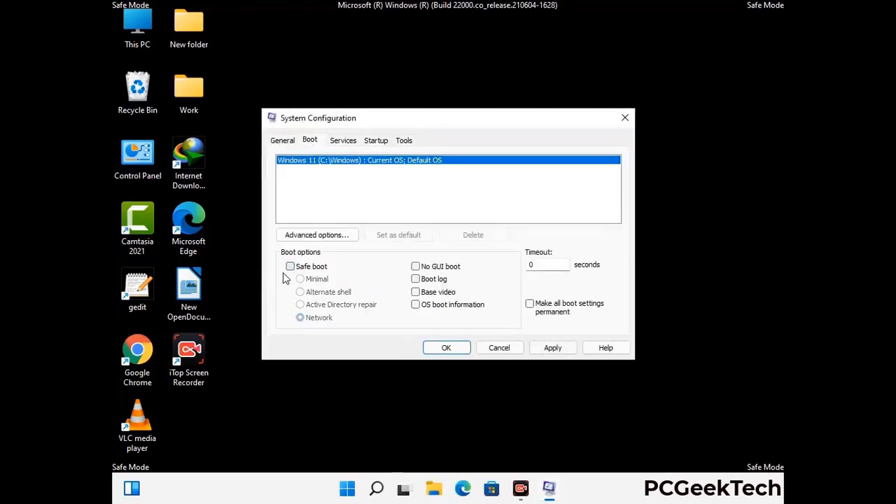